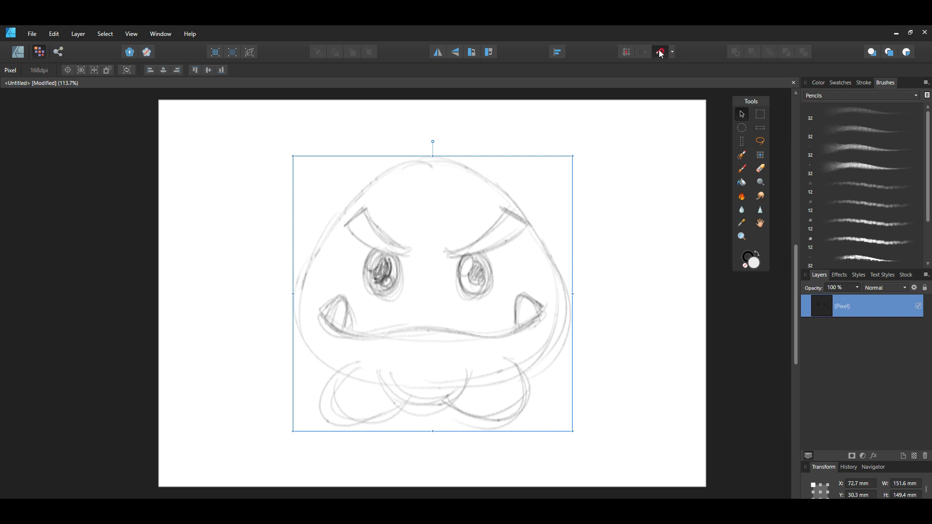
Recolor the pencil sketch light blue with hue 203.5° and lightness 51%, and merge the Recolor adjustment into it
{"action": "left_click", "coordinate": [80, 35]}
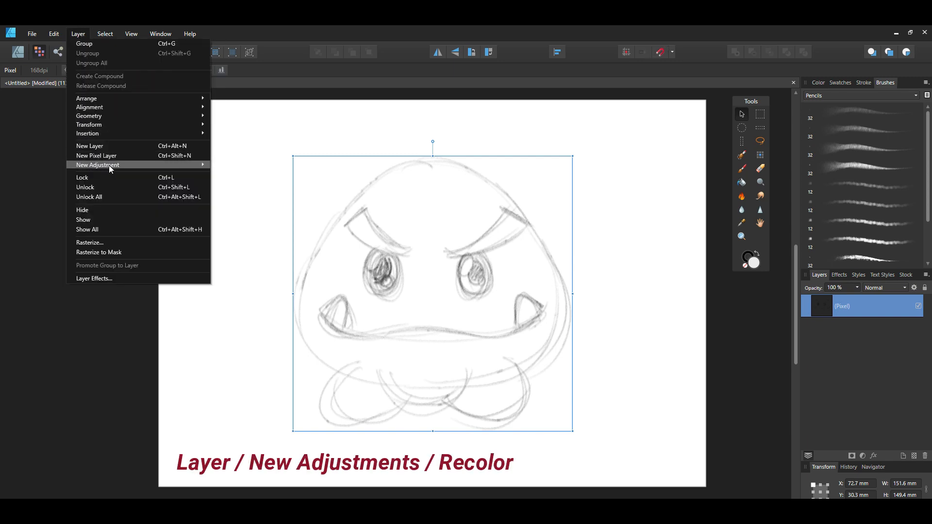
{"action": "mouse_move", "coordinate": [109, 165]}
{"action": "left_click", "coordinate": [251, 277]}
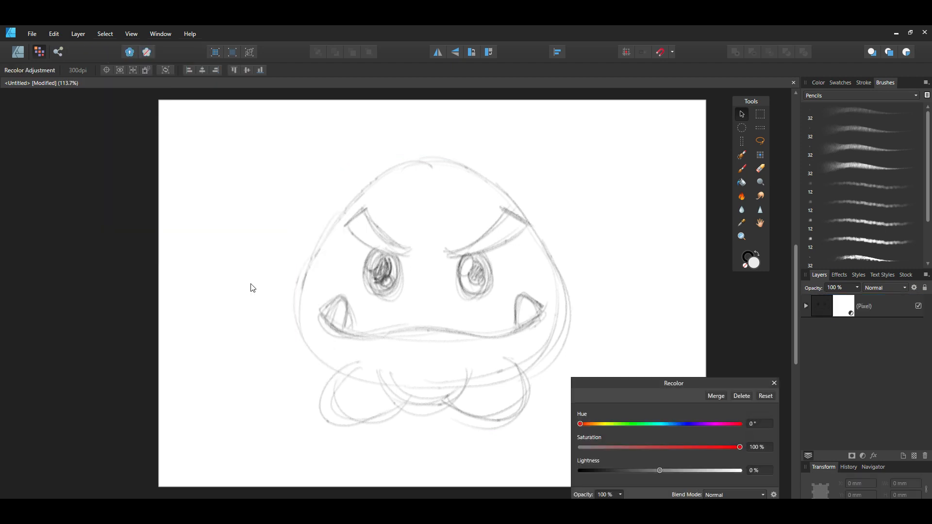
{"action": "left_click_drag", "start_coordinate": [662, 470], "coordinate": [713, 474]}
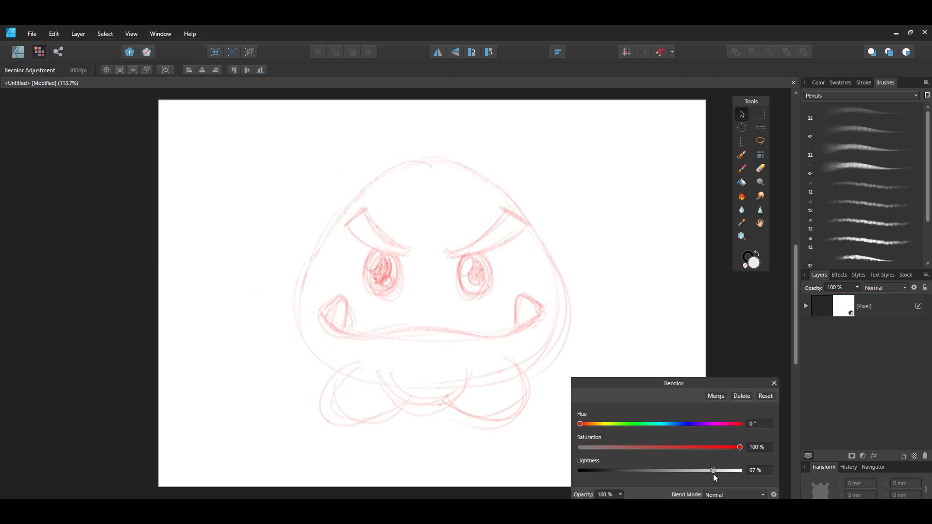
{"action": "left_click", "coordinate": [669, 424]}
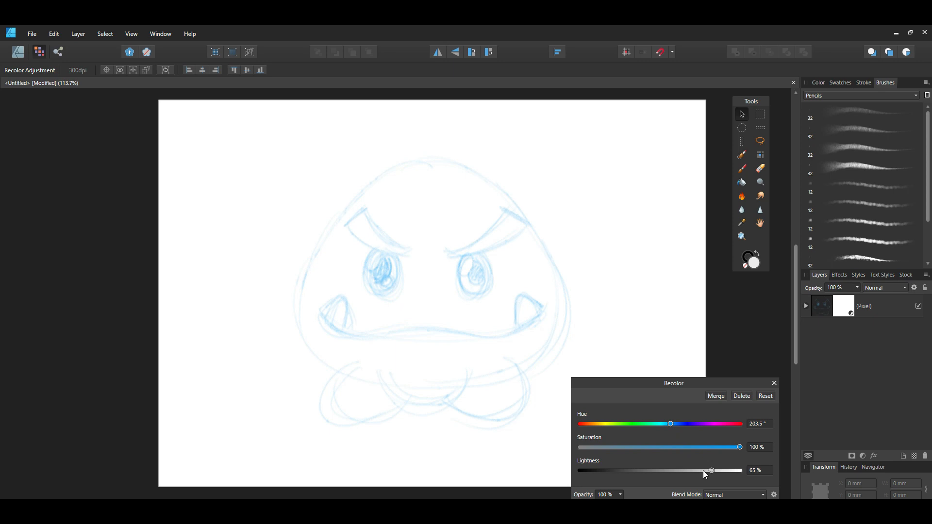
{"action": "mouse_move", "coordinate": [703, 471]}
{"action": "left_mouse_down"}
{"action": "mouse_move", "coordinate": [691, 472]}
{"action": "mouse_move", "coordinate": [700, 479]}
{"action": "left_mouse_up"}
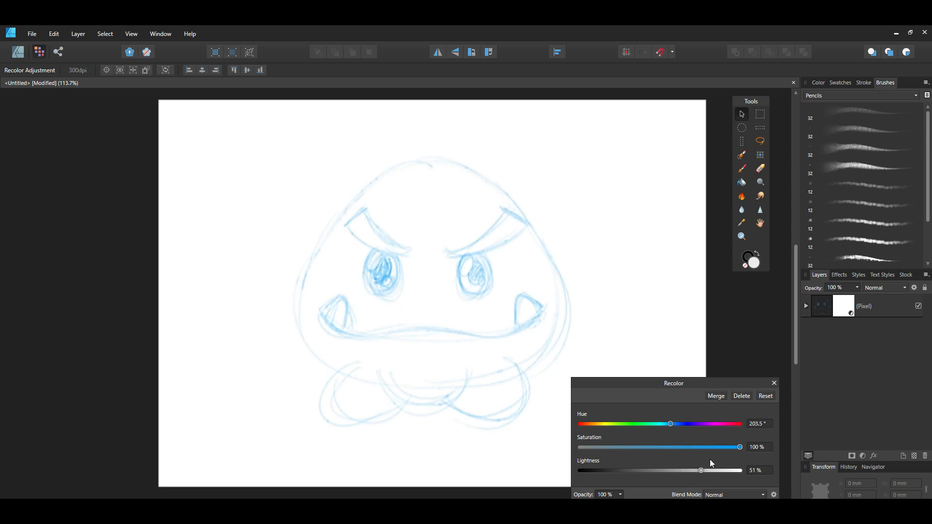
{"action": "left_click", "coordinate": [715, 396]}
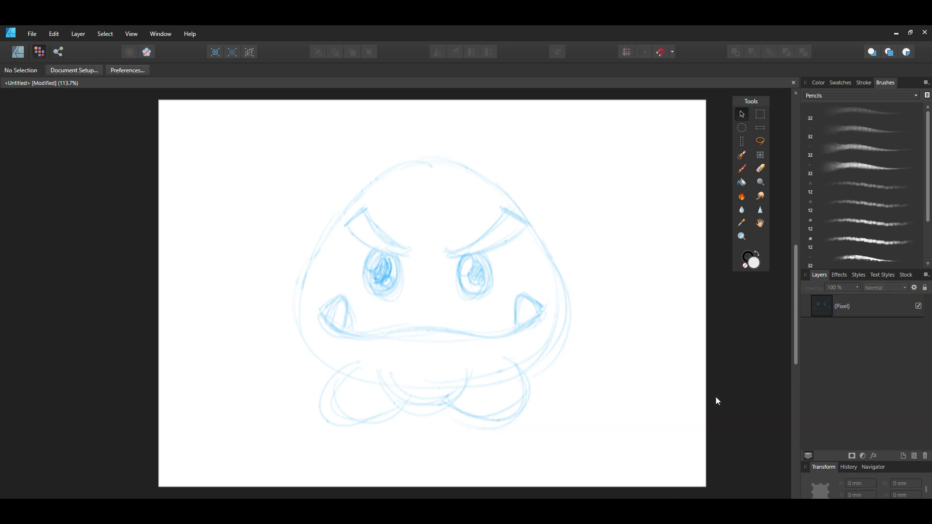
Lock the sketch layer, add a new layer and place it beneath the sketch
{"action": "left_click", "coordinate": [888, 306]}
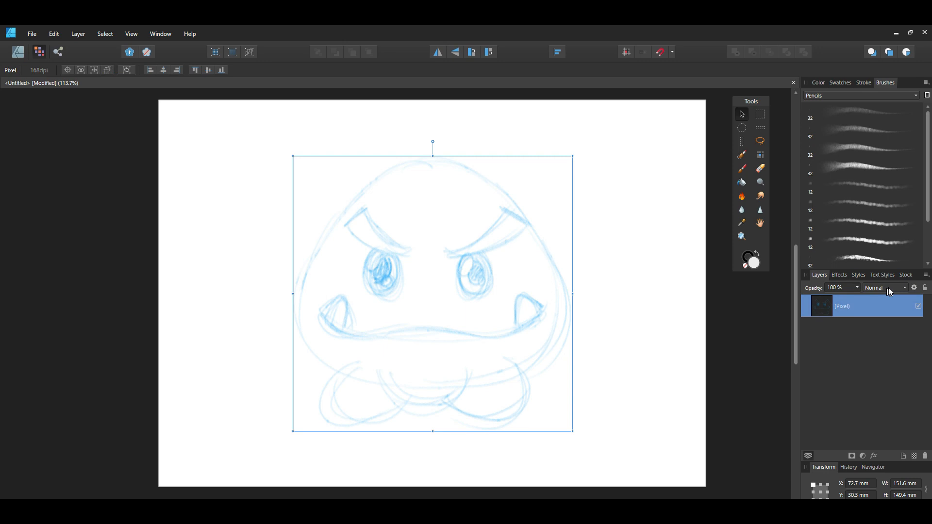
{"action": "left_click", "coordinate": [903, 457]}
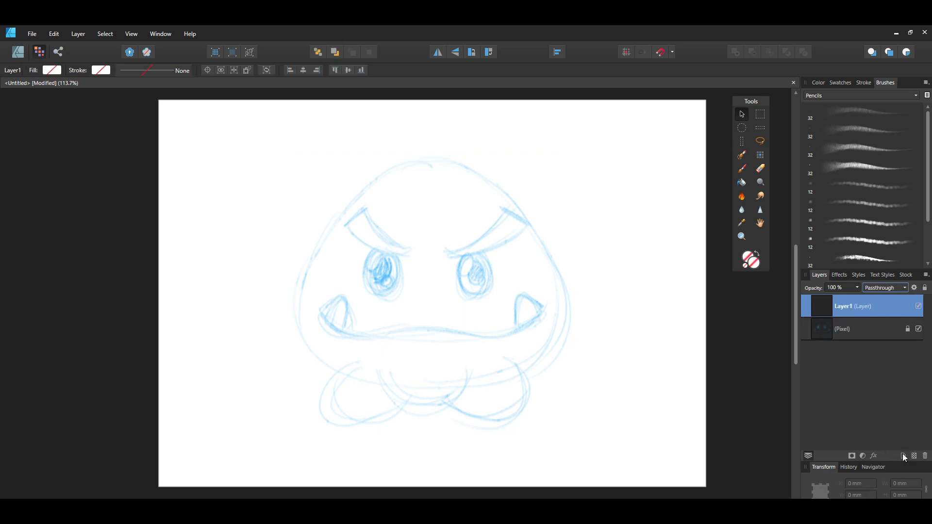
{"action": "left_click_drag", "start_coordinate": [886, 305], "coordinate": [791, 335]}
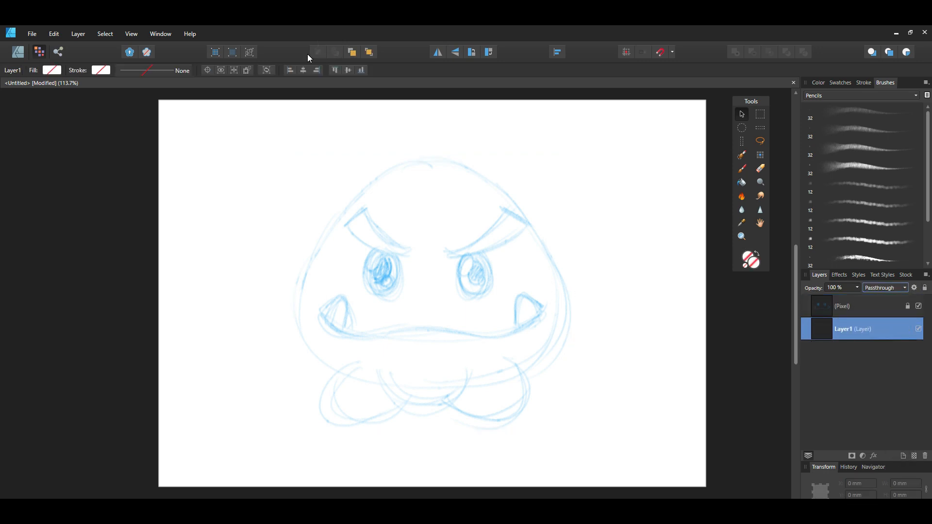
Switch to the Designer Persona and draw a large ellipse over the sketched head with the Ellipse tool
{"action": "left_click", "coordinate": [17, 50]}
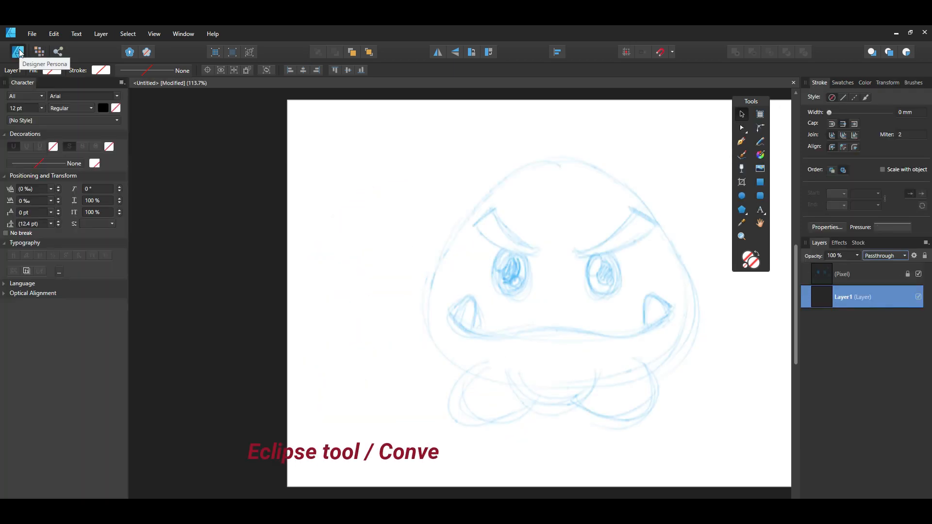
{"action": "left_click", "coordinate": [741, 196]}
{"action": "mouse_move", "coordinate": [337, 165]}
{"action": "left_mouse_down"}
{"action": "mouse_move", "coordinate": [505, 293]}
{"action": "mouse_move", "coordinate": [603, 389]}
{"action": "left_mouse_up"}
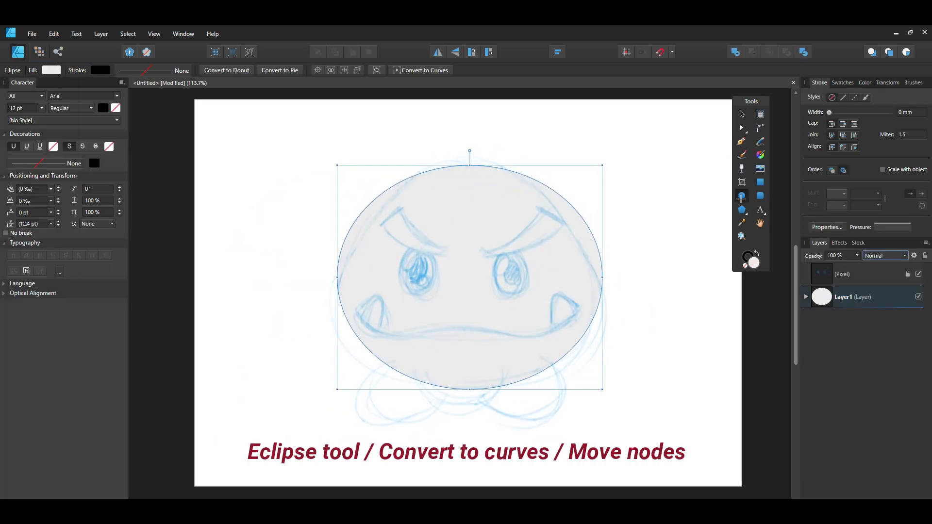
Convert the head ellipse to curves and reshape its nodes and segments into the sketched mushroom outline
{"action": "left_click", "coordinate": [424, 70]}
{"action": "left_click_drag", "start_coordinate": [337, 277], "coordinate": [335, 312]}
{"action": "left_click_drag", "start_coordinate": [602, 277], "coordinate": [601, 313]}
{"action": "left_click_drag", "start_coordinate": [469, 389], "coordinate": [467, 383]}
{"action": "left_click_drag", "start_coordinate": [469, 165], "coordinate": [468, 165]}
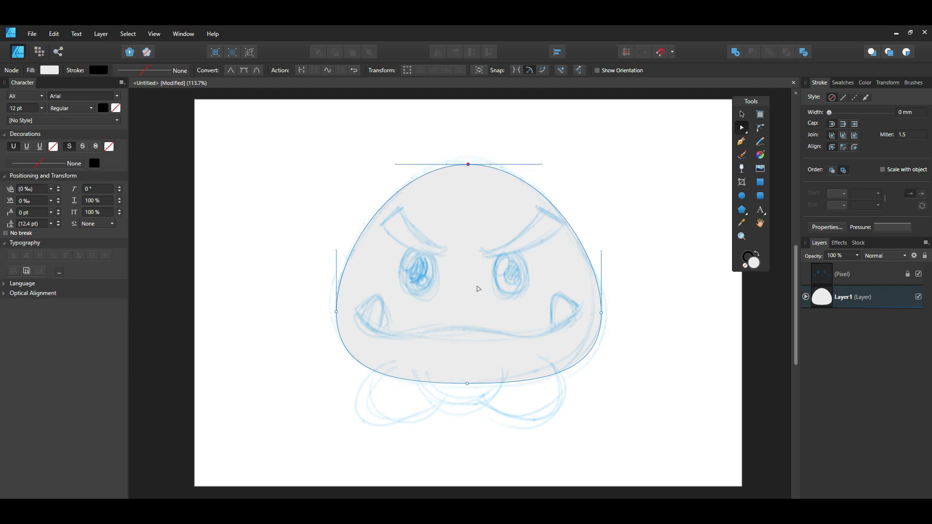
{"action": "left_click_drag", "start_coordinate": [362, 232], "coordinate": [364, 234]}
{"action": "left_click_drag", "start_coordinate": [566, 223], "coordinate": [562, 222]}
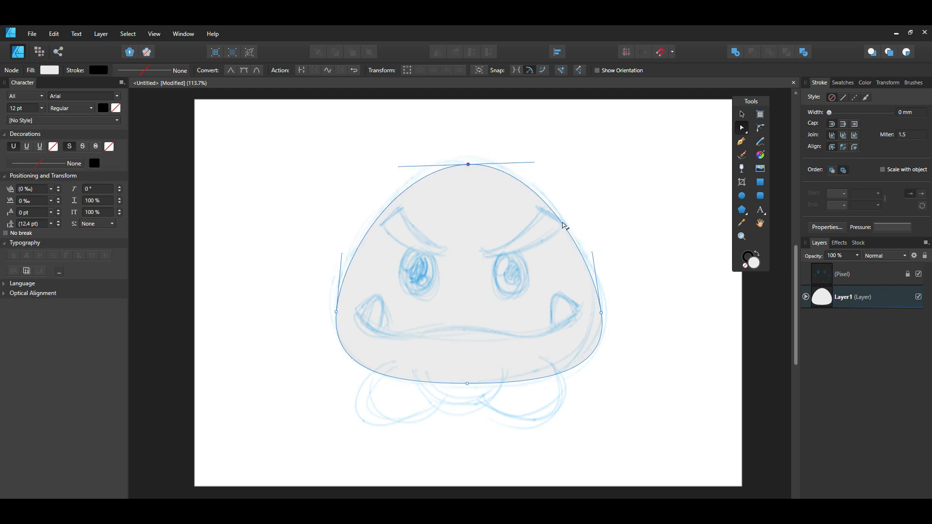
{"action": "left_click_drag", "start_coordinate": [335, 310], "coordinate": [336, 302]}
{"action": "left_click_drag", "start_coordinate": [601, 312], "coordinate": [599, 305]}
{"action": "left_click_drag", "start_coordinate": [468, 165], "coordinate": [463, 167]}
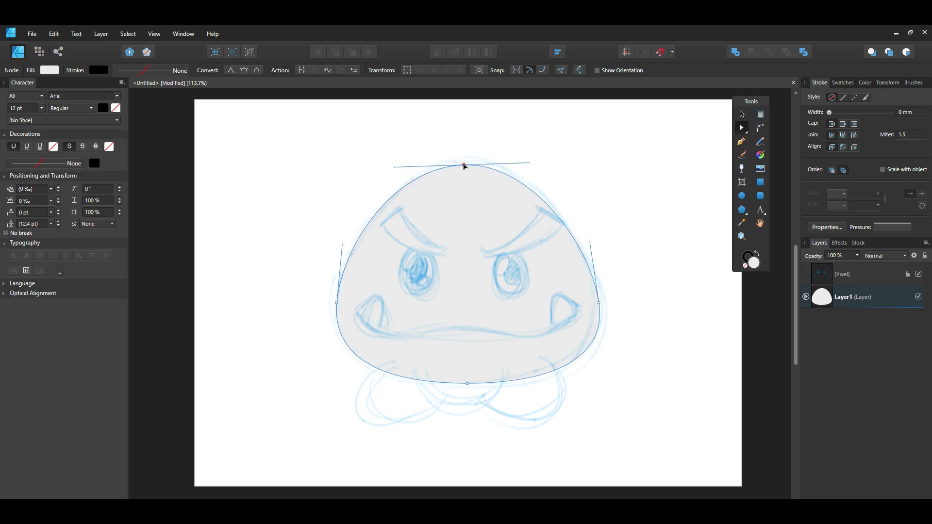
Remove the head shape's stroke and fill it with a medium brown
{"action": "left_click", "coordinate": [744, 266]}
{"action": "double_click", "coordinate": [756, 268]}
{"action": "left_click", "coordinate": [344, 184]}
{"action": "left_click_drag", "start_coordinate": [380, 277], "coordinate": [385, 285]}
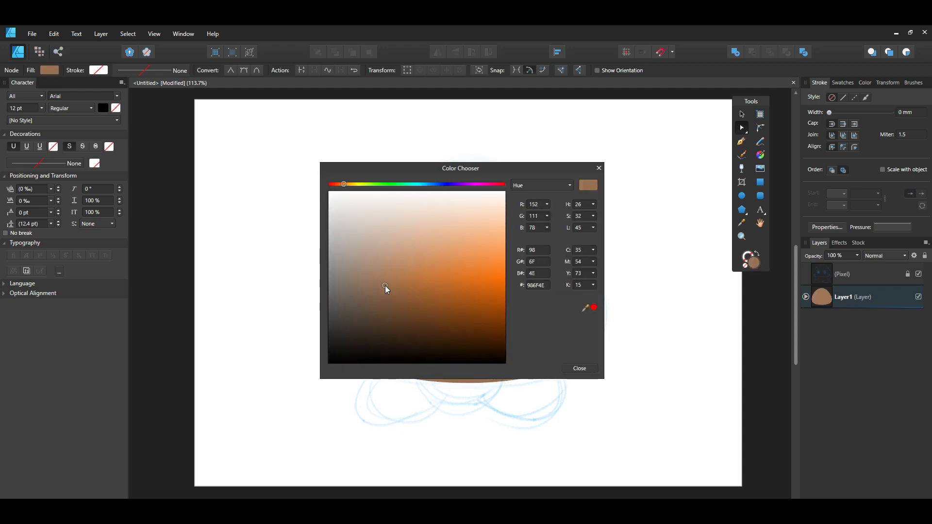
{"action": "left_click", "coordinate": [579, 368]}
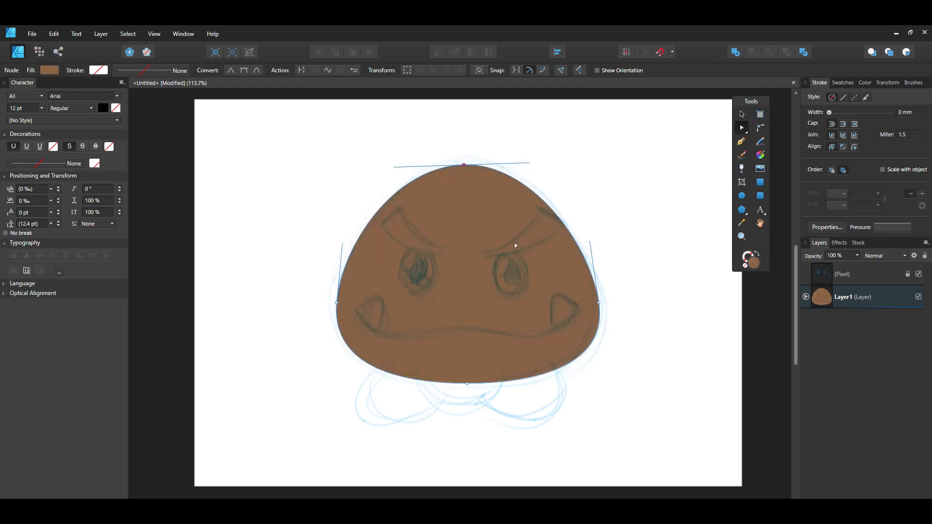
{"action": "double_click", "coordinate": [752, 264]}
{"action": "left_click", "coordinate": [587, 369]}
Draw an ellipse over the sketched right-hand eye, fill it dark brown and enlarge it slightly to fit the eye
{"action": "key", "text": "m"}
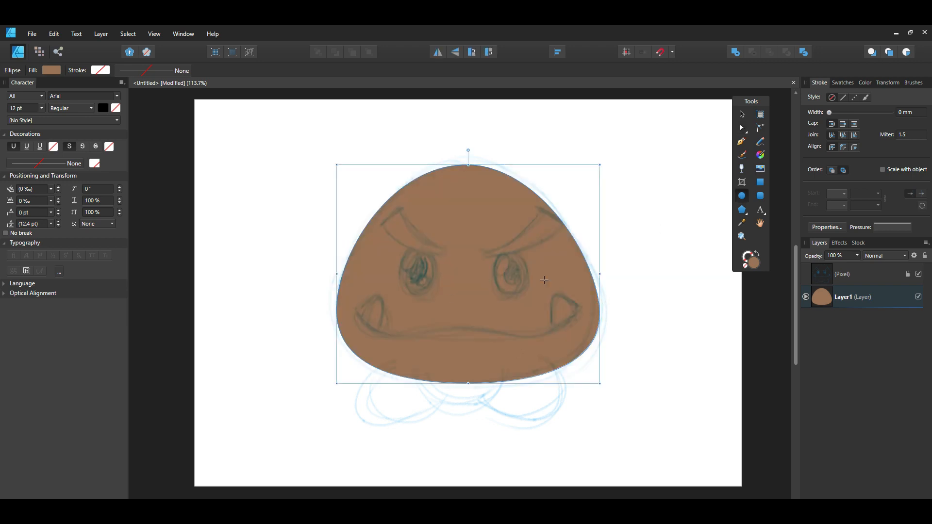
{"action": "left_click", "coordinate": [534, 285]}
{"action": "double_click", "coordinate": [751, 263]}
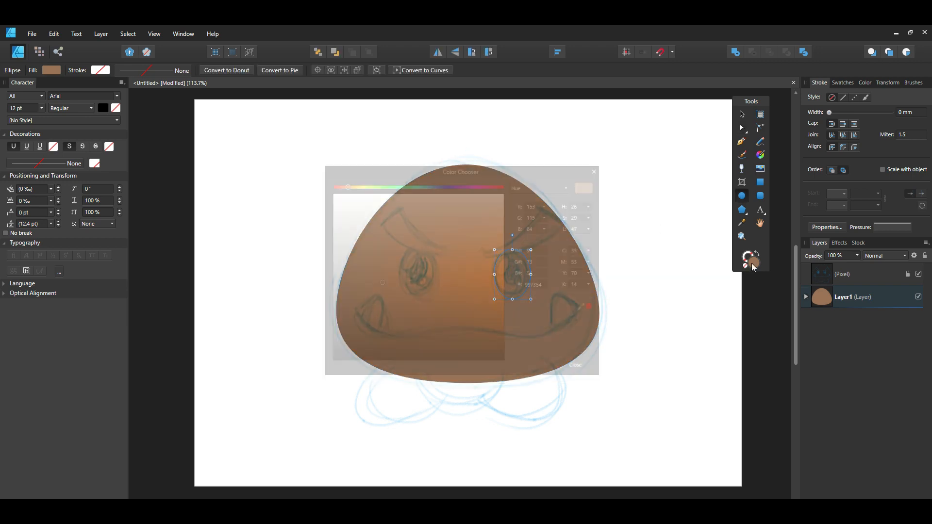
{"action": "left_click", "coordinate": [415, 332]}
{"action": "left_click", "coordinate": [579, 368]}
{"action": "key", "text": "v"}
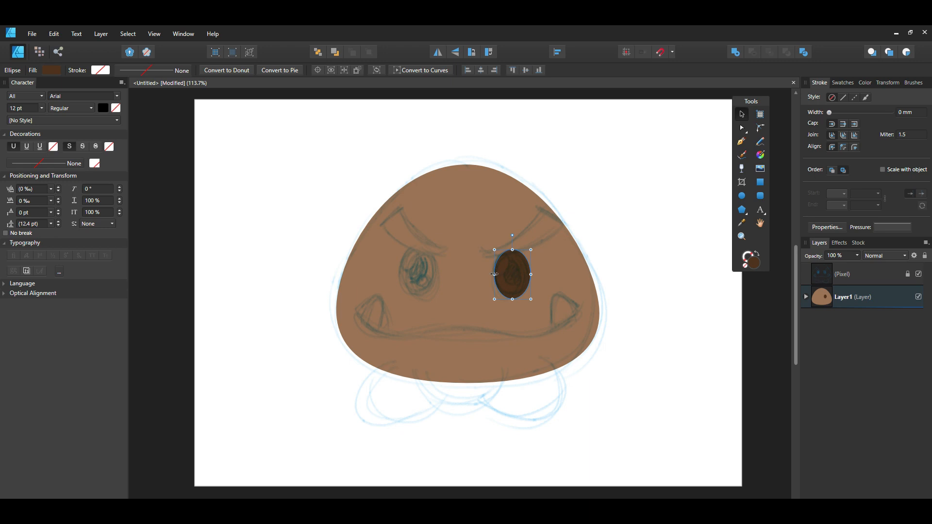
{"action": "mouse_move", "coordinate": [493, 275]}
{"action": "left_mouse_down"}
{"action": "mouse_move", "coordinate": [511, 246]}
{"action": "mouse_move", "coordinate": [485, 273]}
{"action": "left_mouse_up"}
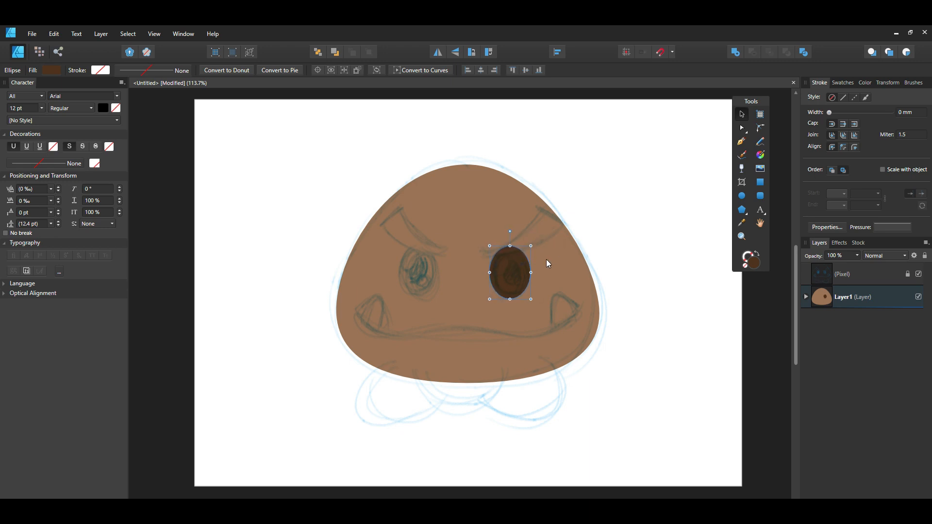
Duplicate the eye ellipse, shrink the copy around its center and fill it with a darker brown as the pupil
{"action": "right_click", "coordinate": [831, 313]}
{"action": "left_click", "coordinate": [821, 164]}
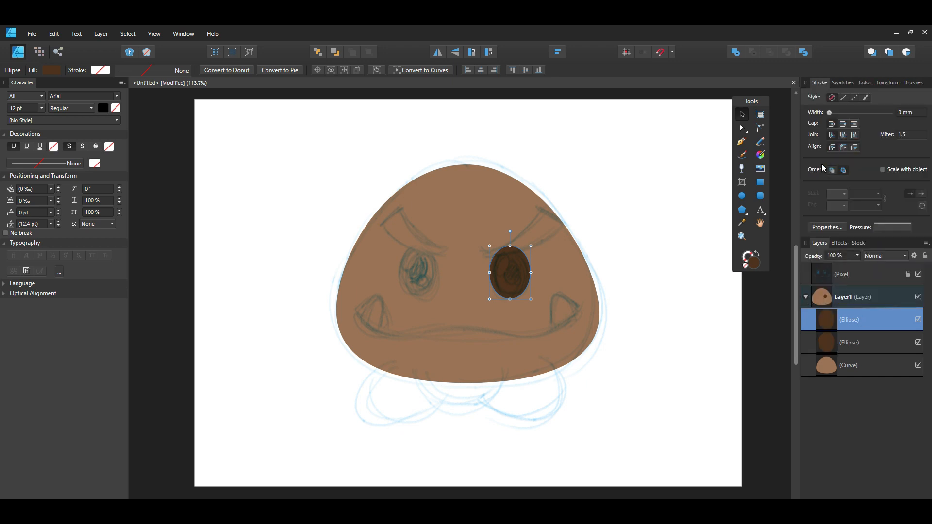
{"action": "left_click_drag", "start_coordinate": [531, 245], "coordinate": [523, 255]}
{"action": "double_click", "coordinate": [756, 266]}
{"action": "left_click", "coordinate": [432, 337]}
{"action": "left_click", "coordinate": [574, 368]}
Give the outer eye ellipse a vertical linear gradient from dark brown at the top to orange-brown #A2591F at the bottom
{"action": "left_click", "coordinate": [854, 343]}
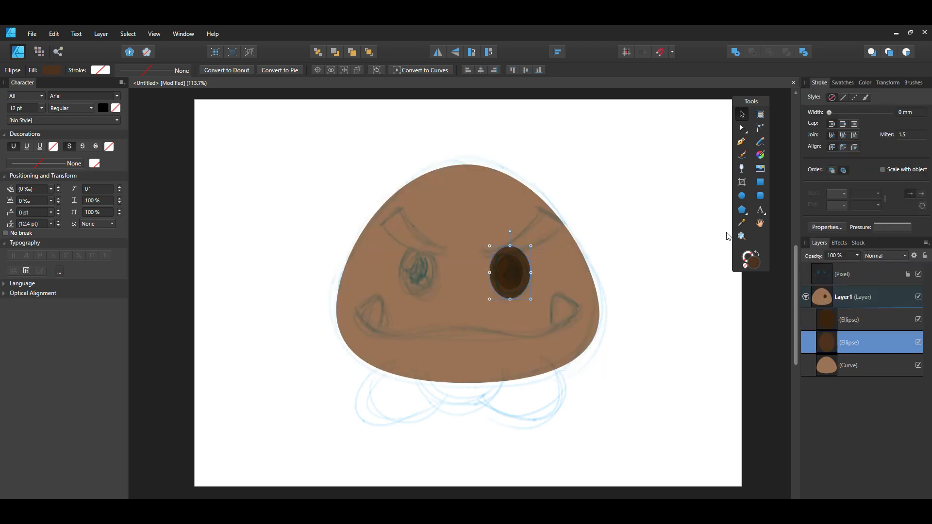
{"action": "left_click", "coordinate": [759, 155]}
{"action": "left_click_drag", "start_coordinate": [507, 243], "coordinate": [510, 299]}
{"action": "left_click_drag", "start_coordinate": [507, 243], "coordinate": [509, 250]}
{"action": "left_click", "coordinate": [509, 299]}
{"action": "double_click", "coordinate": [753, 260]}
{"action": "left_click_drag", "start_coordinate": [484, 166], "coordinate": [546, 302]}
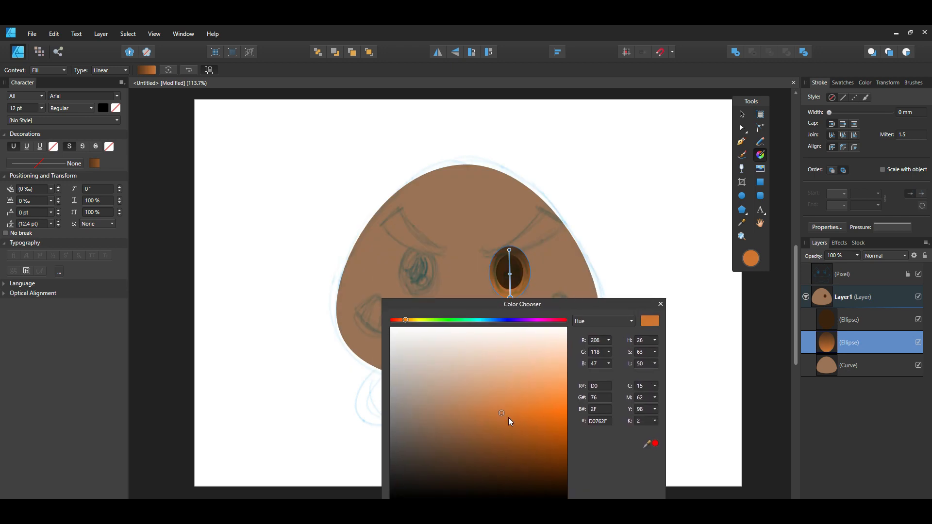
Duplicate the pupil ellipse, shrink the copy into the eye's upper-left area and fill it white as a highlight
{"action": "left_click", "coordinate": [860, 320]}
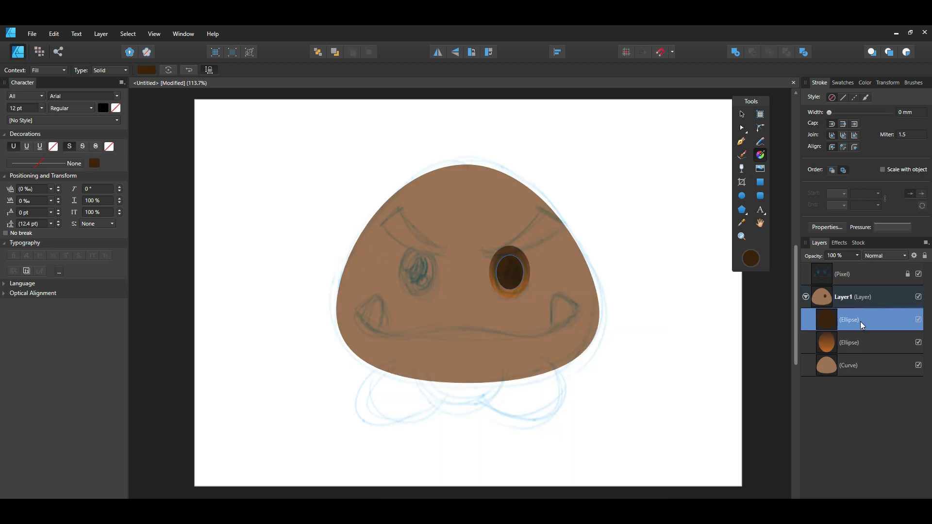
{"action": "right_click", "coordinate": [854, 310]}
{"action": "left_click", "coordinate": [810, 165]}
{"action": "key", "text": "v"}
{"action": "left_click_drag", "start_coordinate": [524, 290], "coordinate": [502, 264]}
{"action": "double_click", "coordinate": [752, 264]}
{"action": "left_click_drag", "start_coordinate": [500, 200], "coordinate": [526, 185]}
{"action": "left_click", "coordinate": [631, 297]}
Duplicate the white highlight and place a smaller, round copy at the pupil's lower right
{"action": "right_click", "coordinate": [851, 319]}
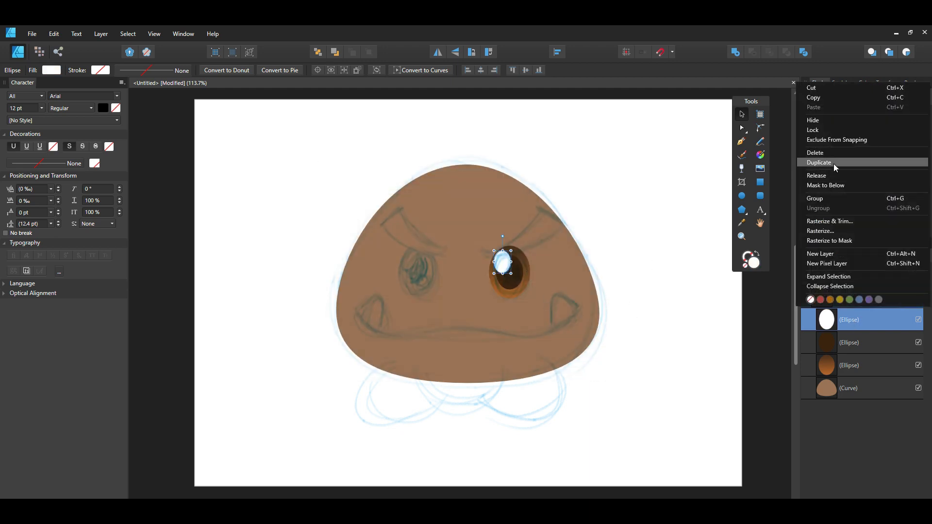
{"action": "left_click", "coordinate": [833, 164]}
{"action": "mouse_move", "coordinate": [503, 265]}
{"action": "left_mouse_down"}
{"action": "mouse_move", "coordinate": [519, 285]}
{"action": "mouse_move", "coordinate": [511, 277]}
{"action": "left_mouse_up"}
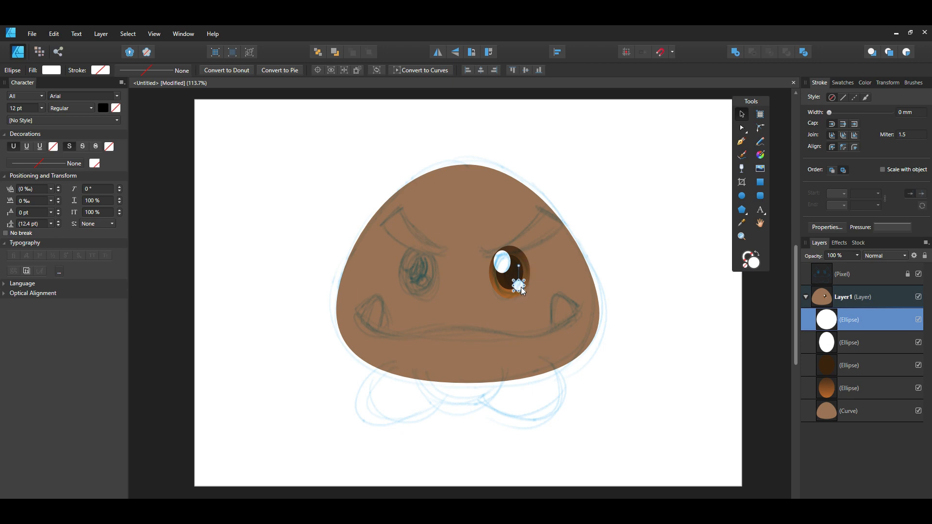
{"action": "left_click", "coordinate": [634, 300]}
Duplicate the gradient eye ellipse, shrink the copy slightly inside the original and fill it with solid light orange
{"action": "left_click", "coordinate": [869, 390]}
{"action": "right_click", "coordinate": [869, 390]}
{"action": "left_click", "coordinate": [843, 232]}
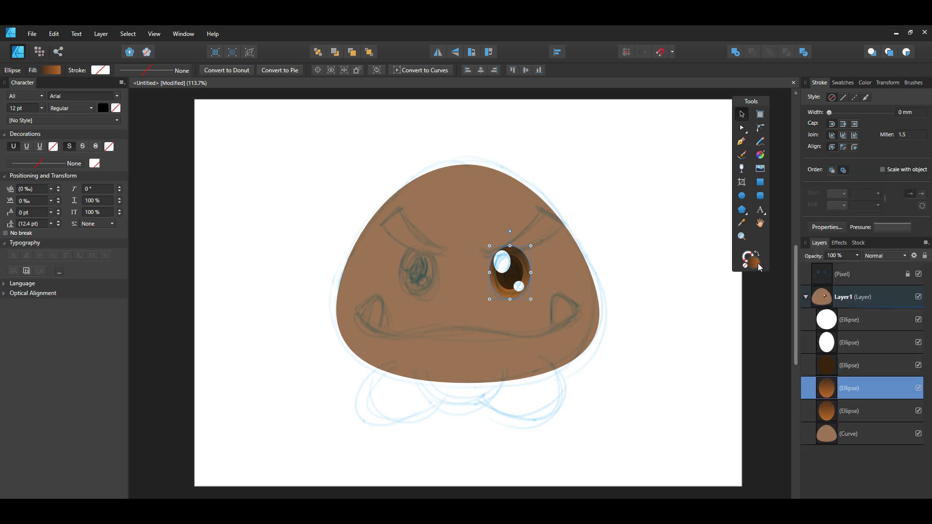
{"action": "left_click_drag", "start_coordinate": [489, 273], "coordinate": [509, 295]}
{"action": "left_click_drag", "start_coordinate": [508, 251], "coordinate": [526, 272]}
{"action": "double_click", "coordinate": [752, 263]}
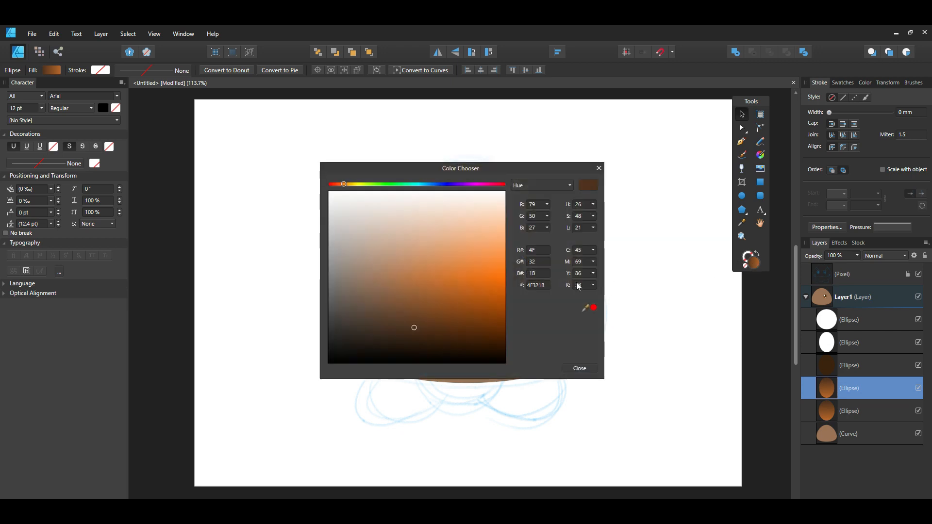
{"action": "left_click", "coordinate": [479, 260]}
{"action": "left_click", "coordinate": [579, 369]}
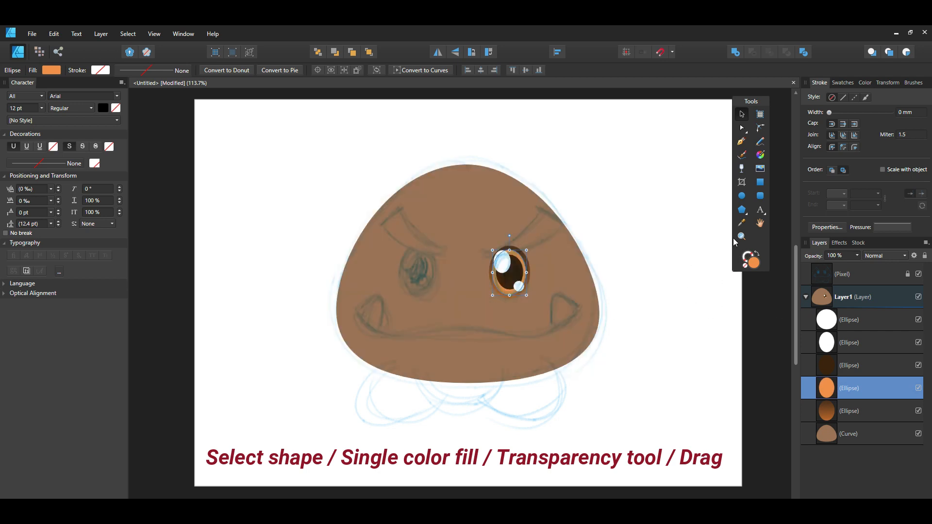
Fade the light orange ellipse upward with a linear transparency from below the eye to its center, and check it without the sketch
{"action": "left_click", "coordinate": [741, 168]}
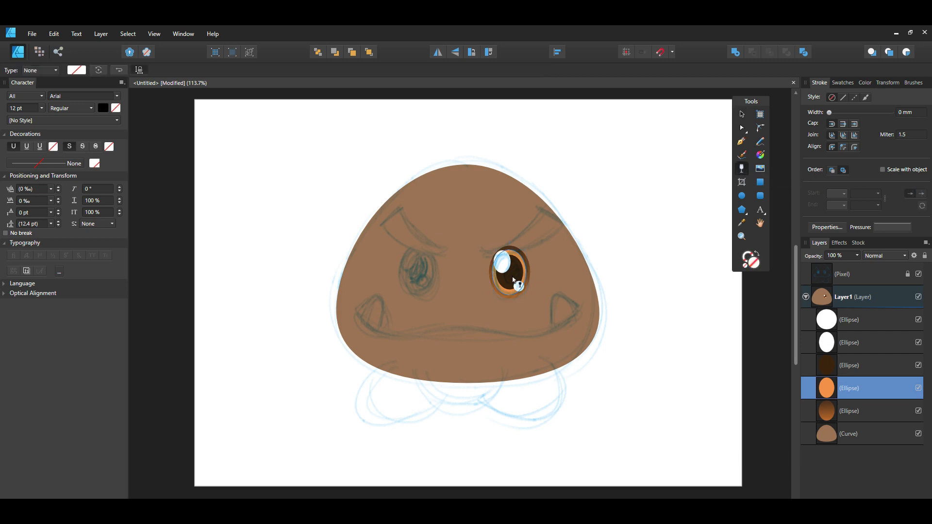
{"action": "left_click_drag", "start_coordinate": [510, 302], "coordinate": [512, 275]}
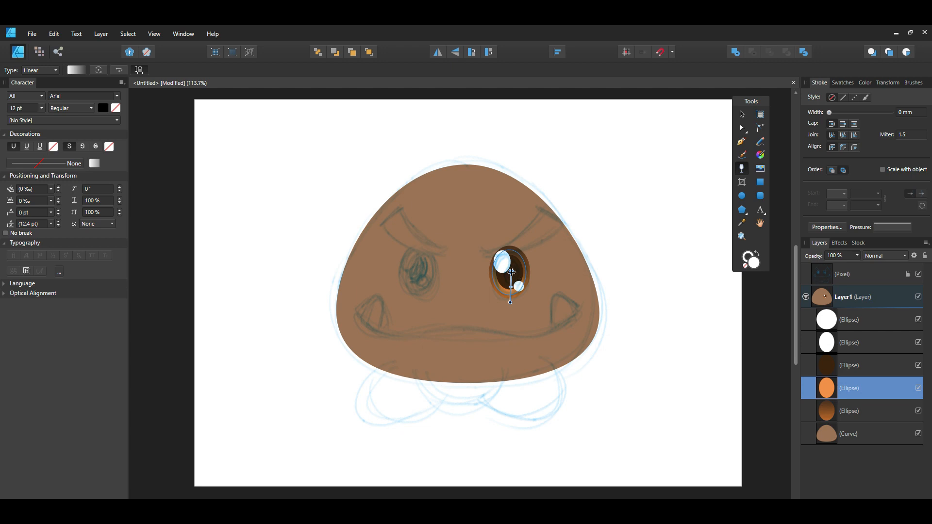
{"action": "left_click", "coordinate": [921, 277]}
{"action": "left_click", "coordinate": [919, 275]}
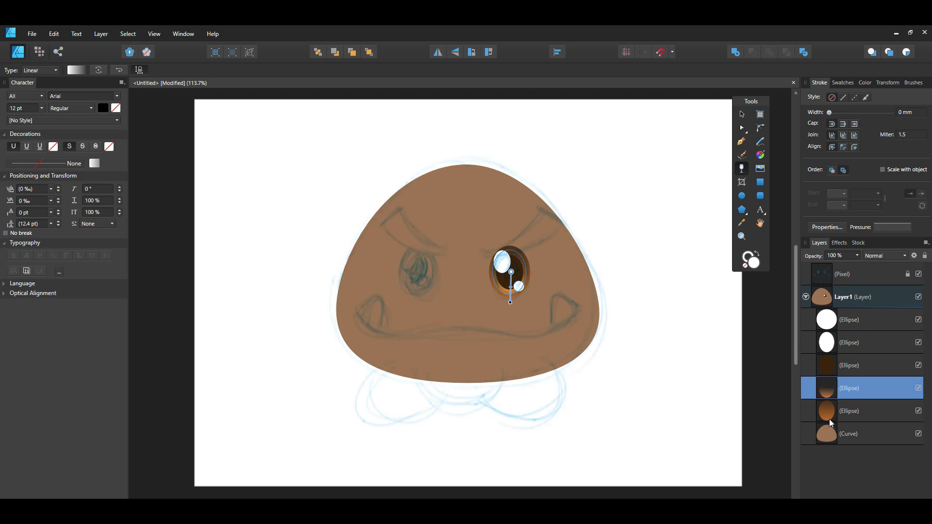
Darken both color stops of the outer eye ellipse's gradient, the orange-brown bottom and the dark brown top
{"action": "left_click", "coordinate": [859, 418]}
{"action": "key", "text": "g"}
{"action": "left_click", "coordinate": [751, 259]}
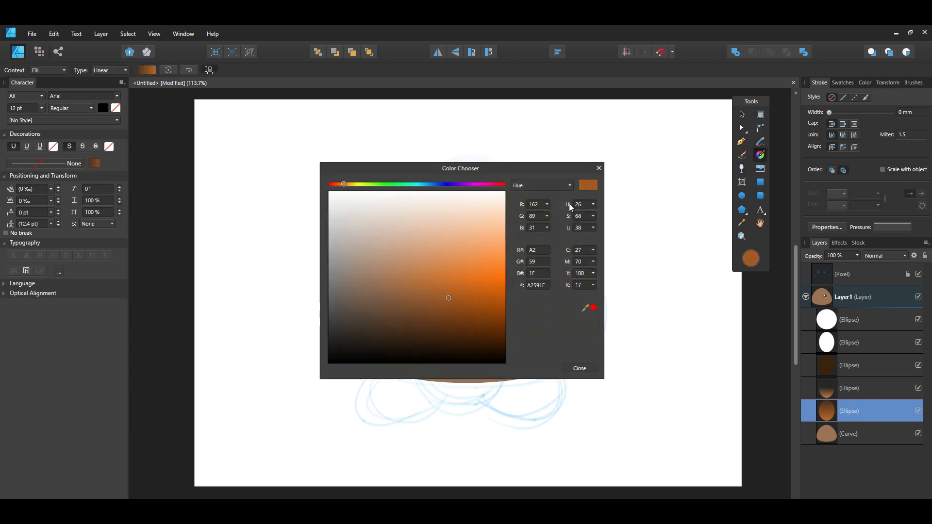
{"action": "left_click", "coordinate": [449, 305]}
{"action": "left_click", "coordinate": [579, 368]}
{"action": "left_click", "coordinate": [509, 250]}
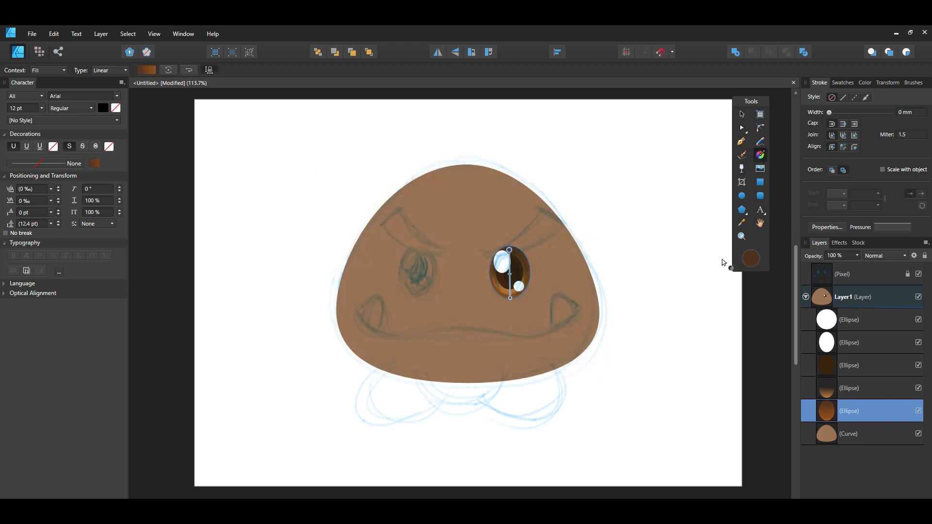
{"action": "left_click", "coordinate": [751, 258]}
{"action": "left_click", "coordinate": [438, 329]}
{"action": "left_click", "coordinate": [579, 369]}
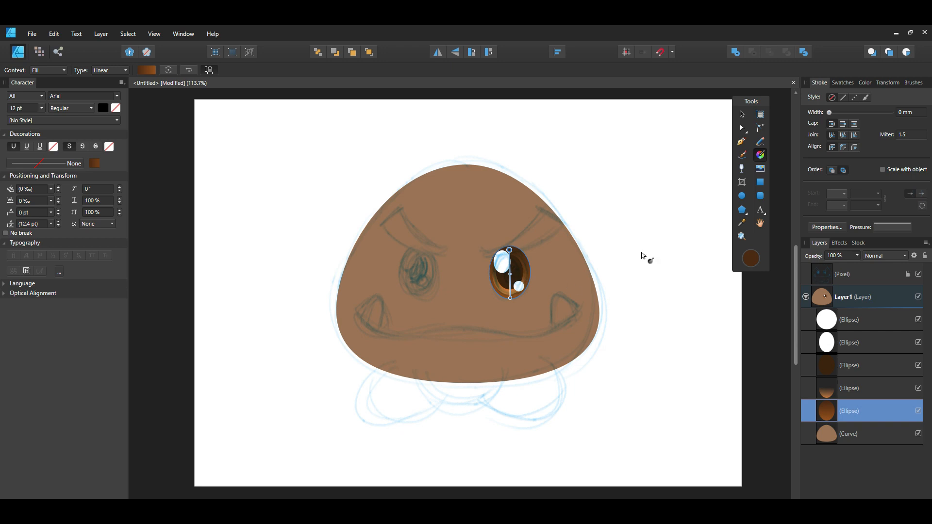
Hide the sketch layer and group the five ellipses that make up the eye
{"action": "left_click", "coordinate": [918, 274]}
{"action": "left_click", "coordinate": [853, 397]}
{"action": "key", "text": "v"}
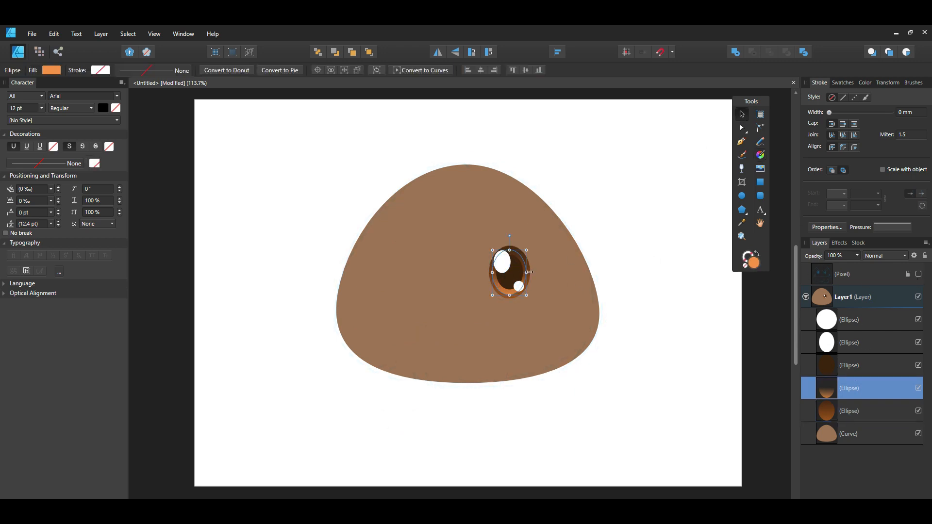
{"action": "left_click", "coordinate": [876, 460]}
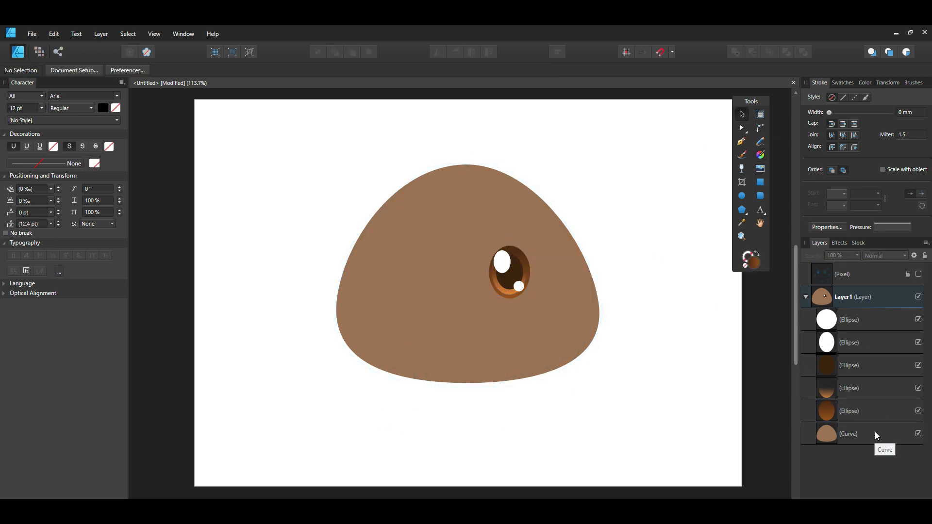
{"action": "left_click", "coordinate": [876, 433]}
{"action": "left_click", "coordinate": [863, 322], "text": "shift"}
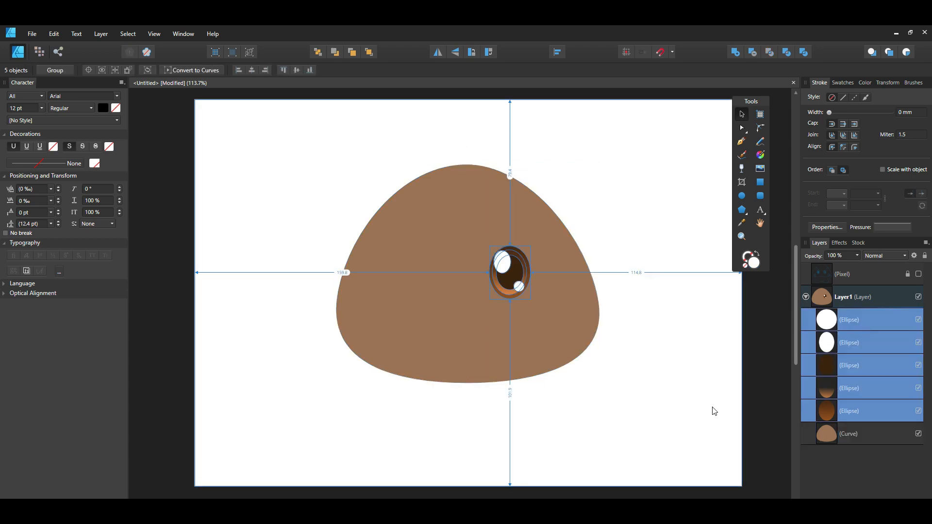
{"action": "right_click", "coordinate": [881, 323]}
{"action": "left_click", "coordinate": [827, 199]}
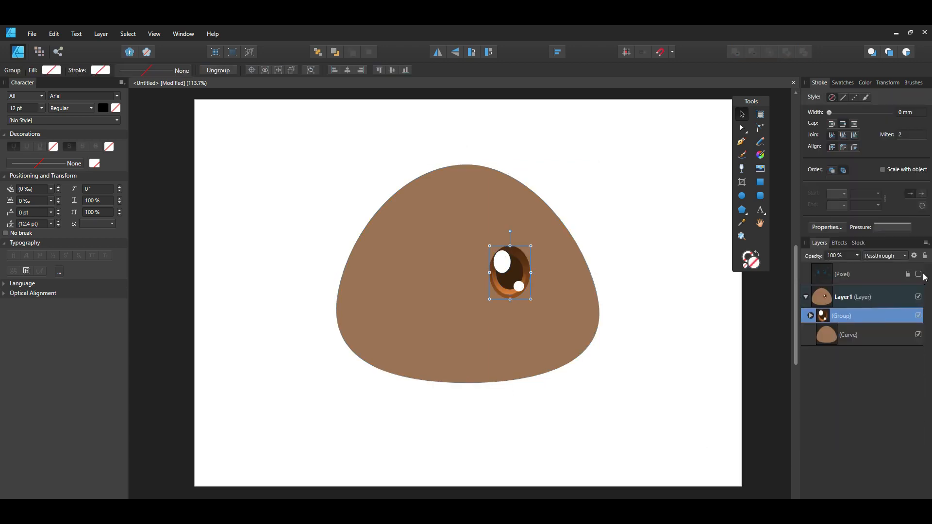
Show the sketch again, trace the right eyebrow with the Pen tool and fill it with solid dark brown
{"action": "left_click", "coordinate": [918, 274]}
{"action": "left_click", "coordinate": [742, 142]}
{"action": "left_click", "coordinate": [482, 256]}
{"action": "left_click_drag", "start_coordinate": [563, 225], "coordinate": [601, 184]}
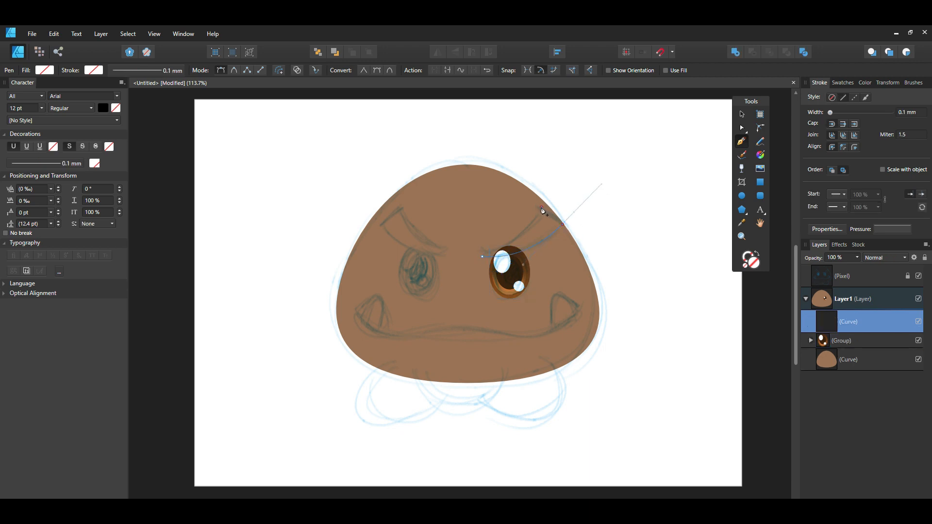
{"action": "left_click", "coordinate": [563, 225]}
{"action": "left_click", "coordinate": [542, 211]}
{"action": "left_click", "coordinate": [741, 114]}
{"action": "double_click", "coordinate": [748, 260]}
{"action": "left_click", "coordinate": [482, 339]}
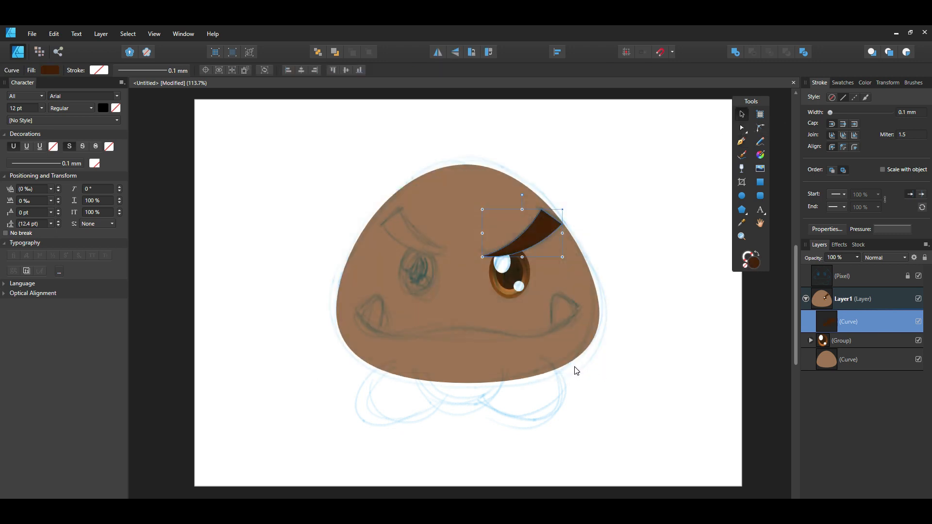
Enlarge the eyebrow slightly and position it so its inner end sits just above the right eye
{"action": "left_click_drag", "start_coordinate": [534, 237], "coordinate": [530, 235]}
{"action": "left_click_drag", "start_coordinate": [559, 207], "coordinate": [571, 196]}
{"action": "left_click_drag", "start_coordinate": [540, 231], "coordinate": [537, 231]}
{"action": "left_click", "coordinate": [610, 229]}
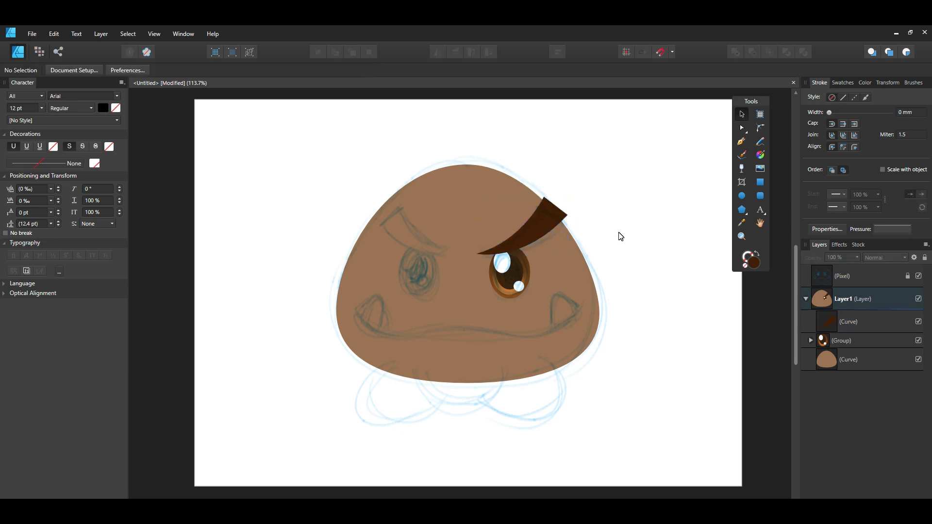
Duplicate the eye group and move the copy straight across onto the sketched left eye
{"action": "left_click", "coordinate": [852, 341]}
{"action": "right_click", "coordinate": [855, 342]}
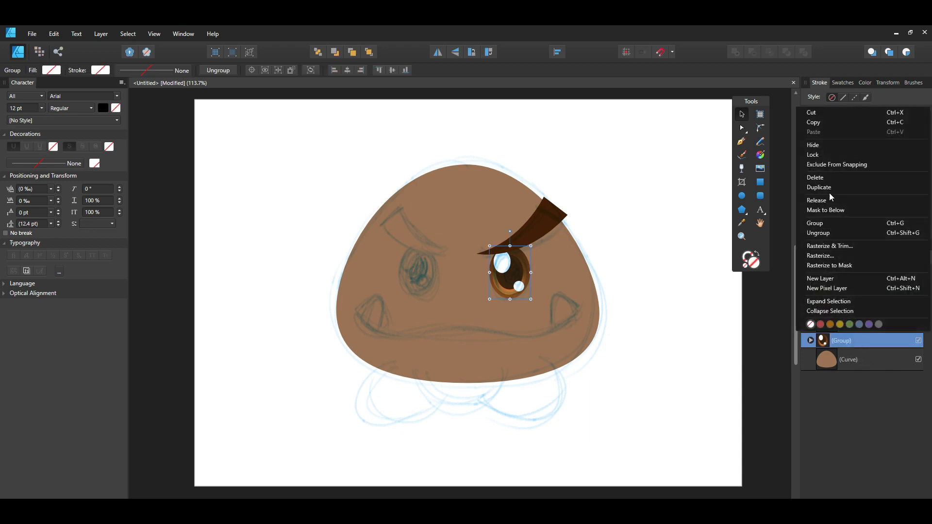
{"action": "left_click", "coordinate": [818, 188]}
{"action": "left_click_drag", "start_coordinate": [516, 278], "coordinate": [422, 278]}
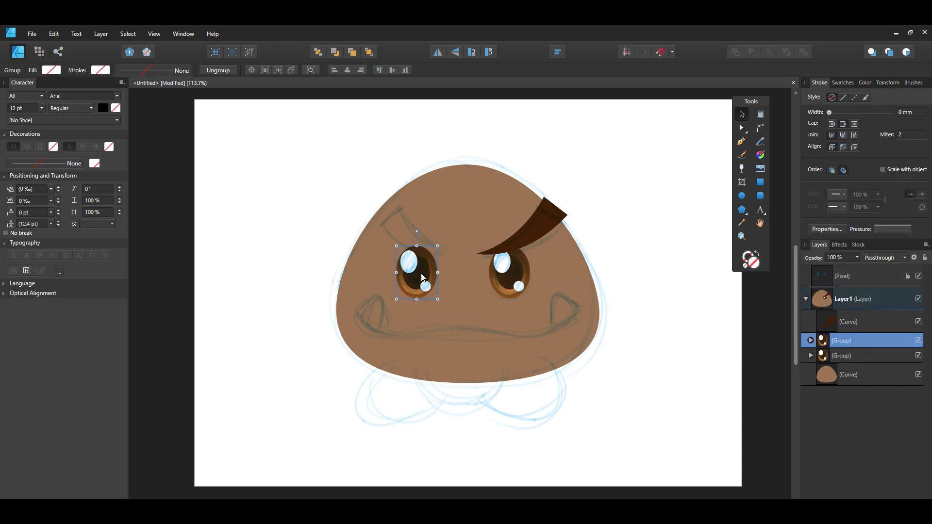
Duplicate the eyebrow, flip the copy horizontally and place it above the left eye
{"action": "left_click", "coordinate": [539, 229]}
{"action": "right_click", "coordinate": [874, 318]}
{"action": "left_click", "coordinate": [817, 164]}
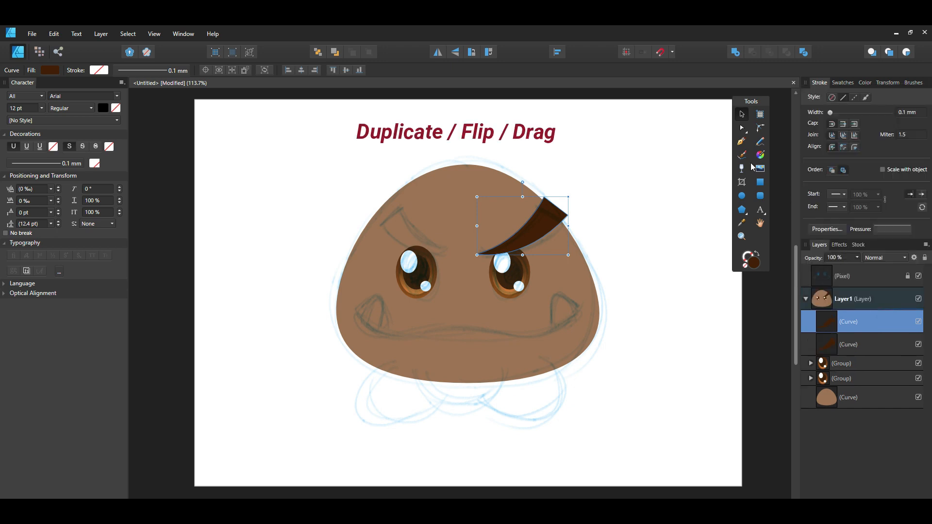
{"action": "left_click", "coordinate": [437, 52]}
{"action": "left_click_drag", "start_coordinate": [538, 243], "coordinate": [417, 245]}
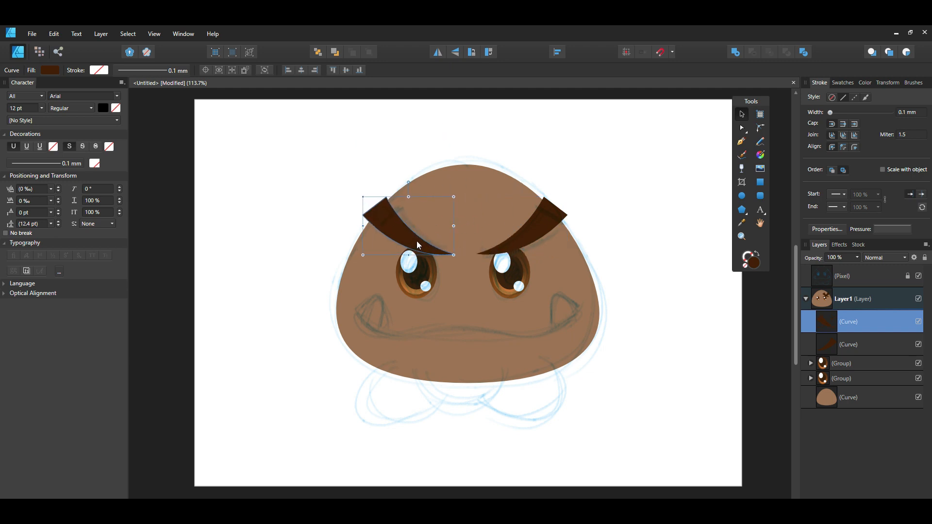
{"action": "left_click", "coordinate": [609, 270]}
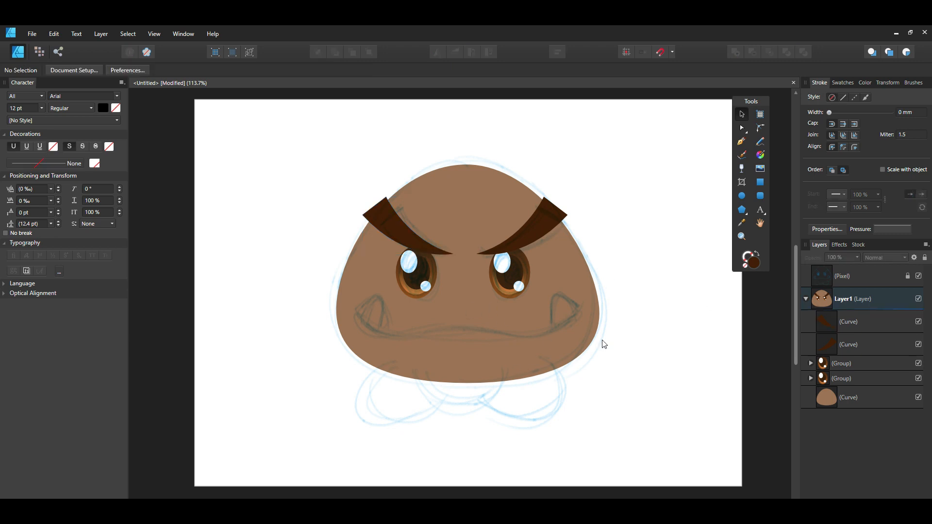
Draw a polygon with 3 sides, 30% curve and smooth points beside the head
{"action": "left_click", "coordinate": [741, 212]}
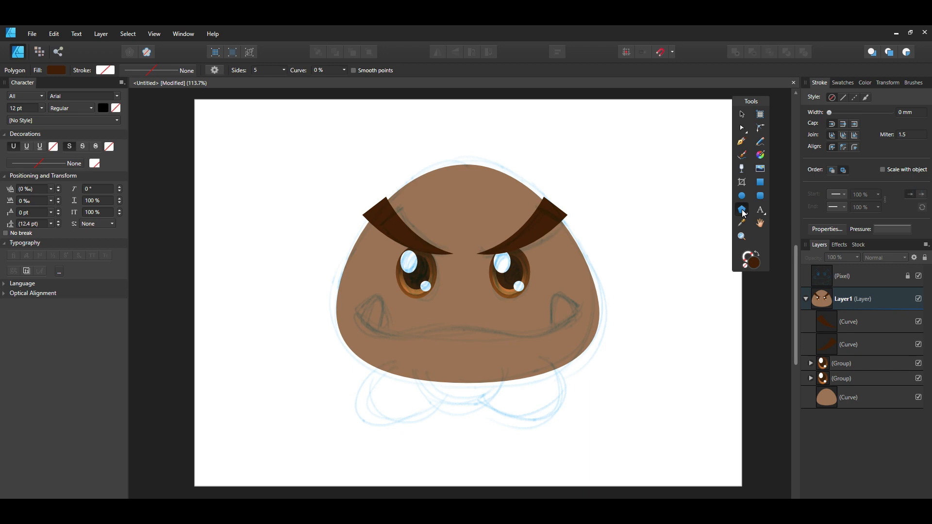
{"action": "left_click", "coordinate": [258, 70]}
{"action": "left_click", "coordinate": [328, 70]}
{"action": "left_click_drag", "start_coordinate": [619, 199], "coordinate": [678, 280]}
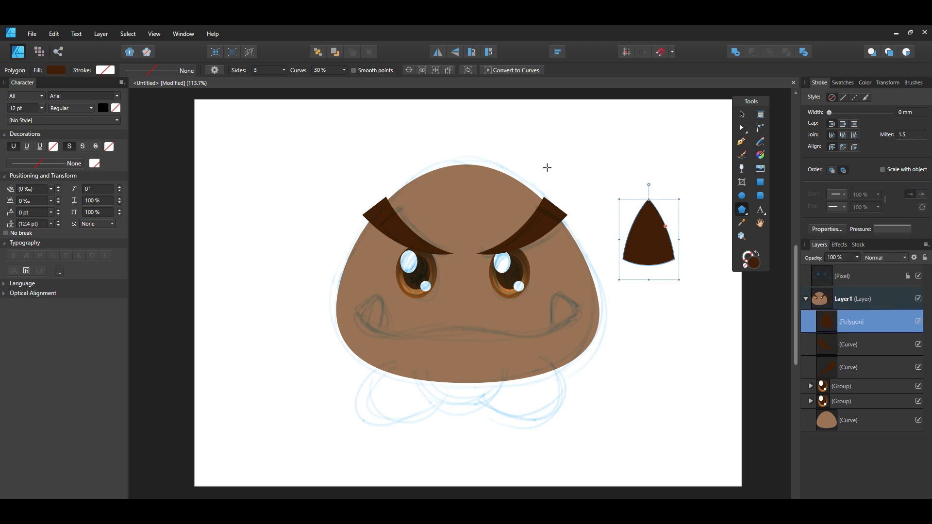
{"action": "left_click", "coordinate": [354, 70]}
Fill the rounded triangle with light beige, hex D4C5B8
{"action": "double_click", "coordinate": [754, 263]}
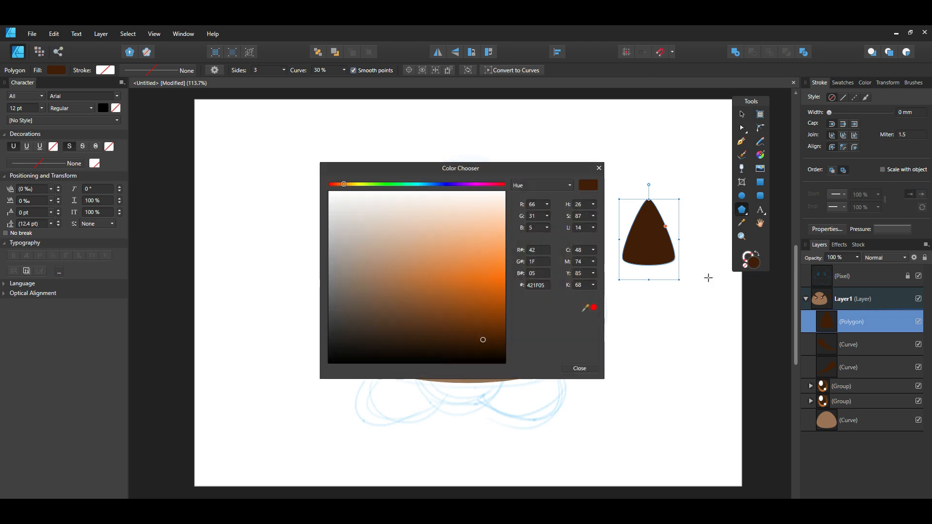
{"action": "left_click", "coordinate": [372, 229]}
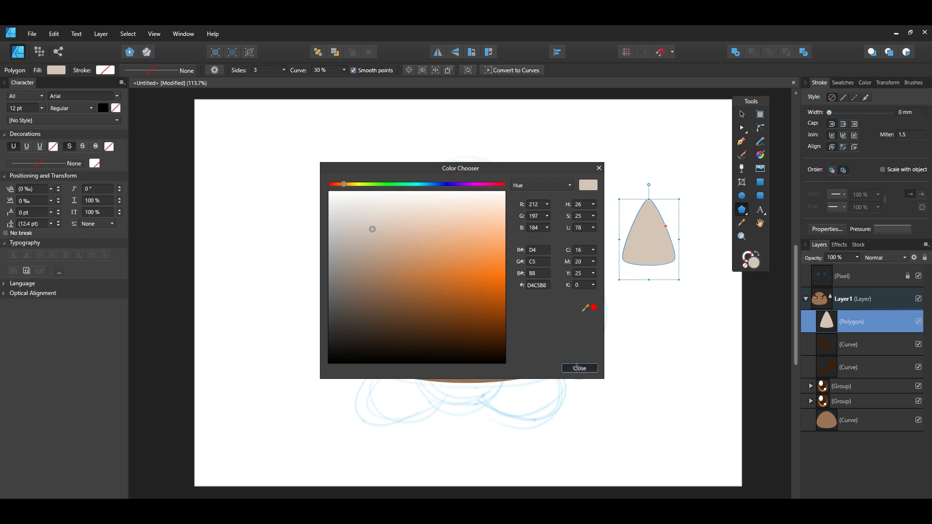
{"action": "left_click", "coordinate": [577, 368]}
{"action": "left_click", "coordinate": [741, 116]}
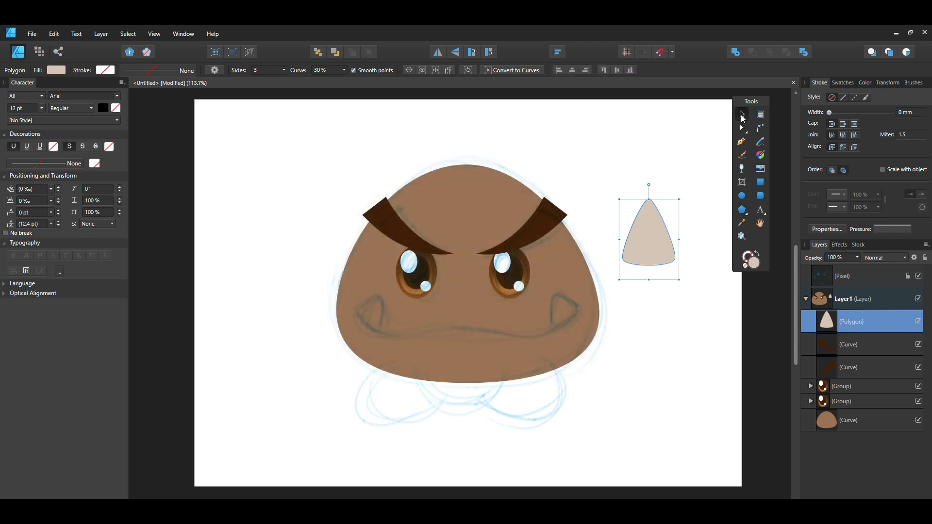
Move, shrink and rotate the beige triangle onto the sketched right tusk and convert it to curves
{"action": "left_click_drag", "start_coordinate": [645, 244], "coordinate": [558, 311]}
{"action": "mouse_move", "coordinate": [592, 266]}
{"action": "left_mouse_down"}
{"action": "mouse_move", "coordinate": [578, 293]}
{"action": "mouse_move", "coordinate": [571, 281]}
{"action": "left_mouse_up"}
{"action": "left_click_drag", "start_coordinate": [557, 318], "coordinate": [584, 300]}
{"action": "left_click_drag", "start_coordinate": [553, 283], "coordinate": [564, 314]}
{"action": "left_click", "coordinate": [514, 70]}
{"action": "left_click", "coordinate": [742, 127]}
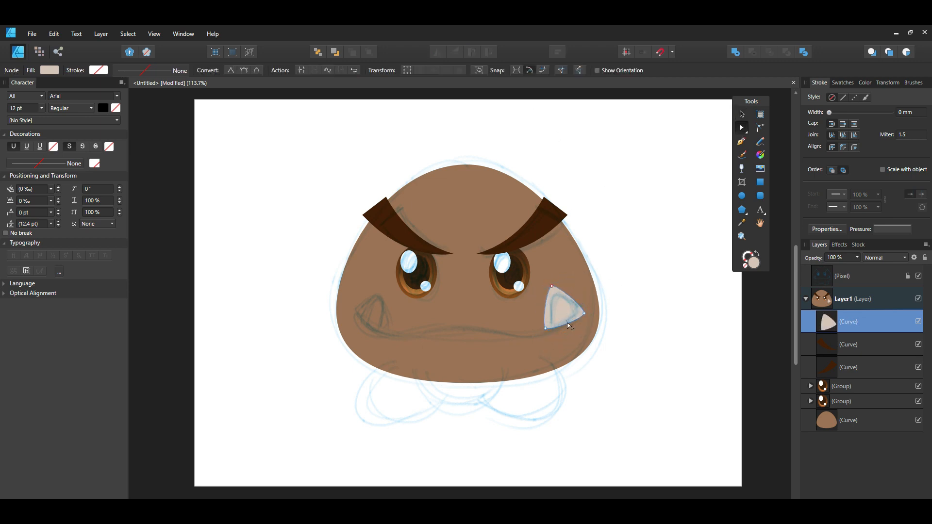
Duplicate the tusk, mirror the copy and move it onto the sketched left tusk
{"action": "left_click", "coordinate": [742, 114]}
{"action": "right_click", "coordinate": [864, 322]}
{"action": "left_click", "coordinate": [820, 167]}
{"action": "left_click", "coordinate": [454, 52]}
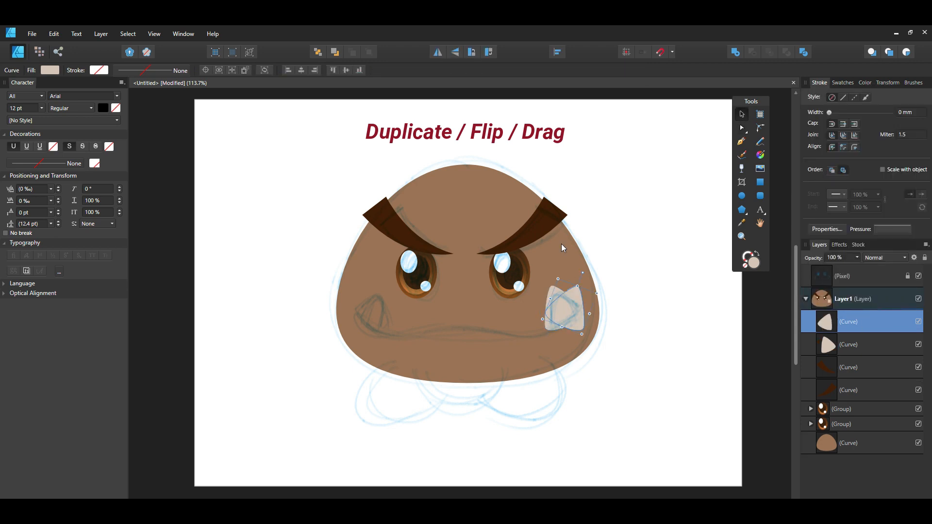
{"action": "left_click_drag", "start_coordinate": [568, 313], "coordinate": [379, 312]}
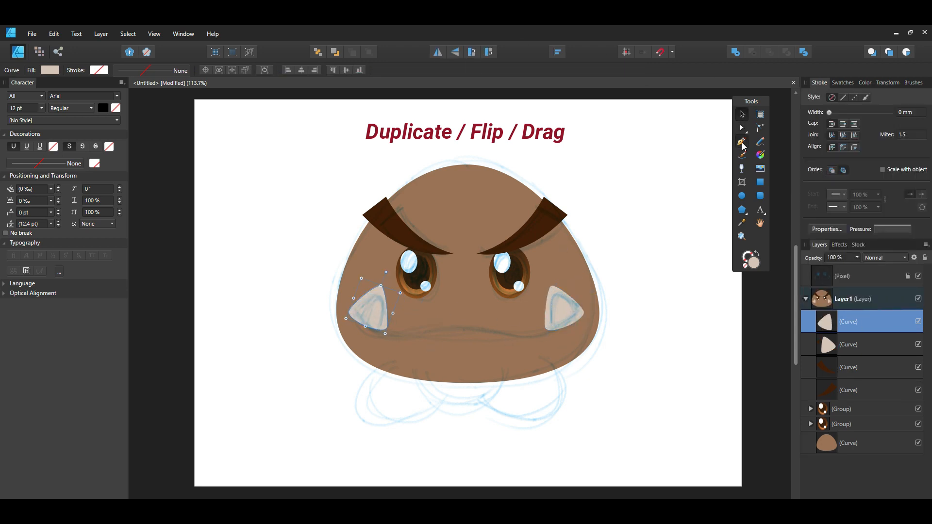
Trace the wavy mouth line with the Pen tool from the right tusk across to the left tusk
{"action": "left_click", "coordinate": [742, 141]}
{"action": "left_click", "coordinate": [583, 313]}
{"action": "left_click_drag", "start_coordinate": [517, 336], "coordinate": [469, 332]}
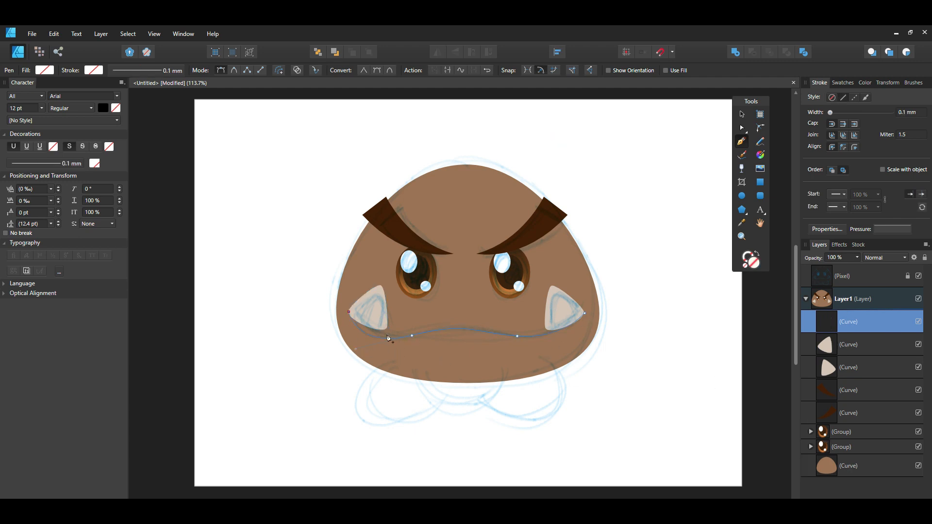
Delete the surplus nodes from the mouth curve and convert its two end nodes to smooth
{"action": "key", "text": "ctrl+plus"}
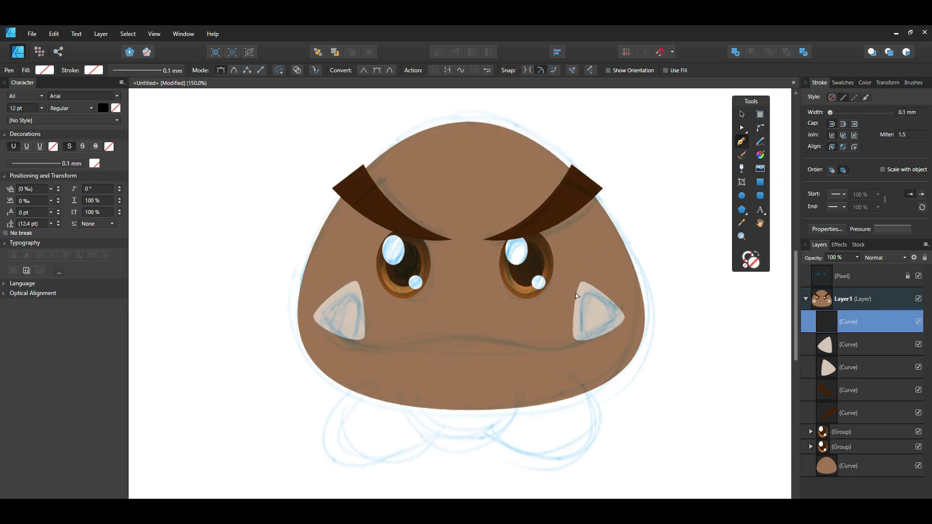
{"action": "key", "text": "a"}
{"action": "key", "text": "Delete"}
{"action": "left_click", "coordinate": [385, 328]}
{"action": "key", "text": "Delete"}
{"action": "left_click", "coordinate": [313, 315]}
{"action": "left_click", "coordinate": [243, 71]}
{"action": "left_click", "coordinate": [624, 317]}
{"action": "left_click", "coordinate": [243, 71]}
Fill the mouth shape with solid light orange-brown and move it behind both tusks
{"action": "double_click", "coordinate": [754, 263]}
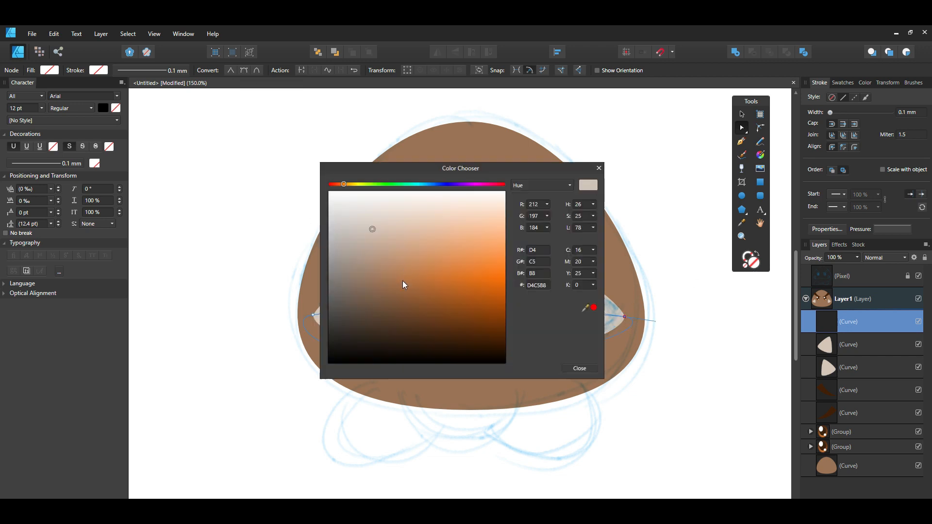
{"action": "left_click", "coordinate": [406, 264]}
{"action": "left_click", "coordinate": [579, 368]}
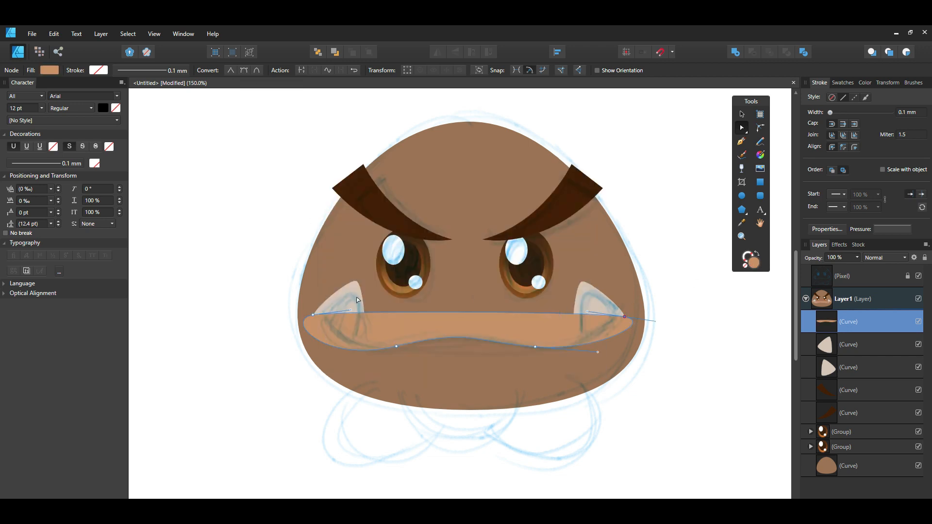
{"action": "left_click", "coordinate": [334, 53]}
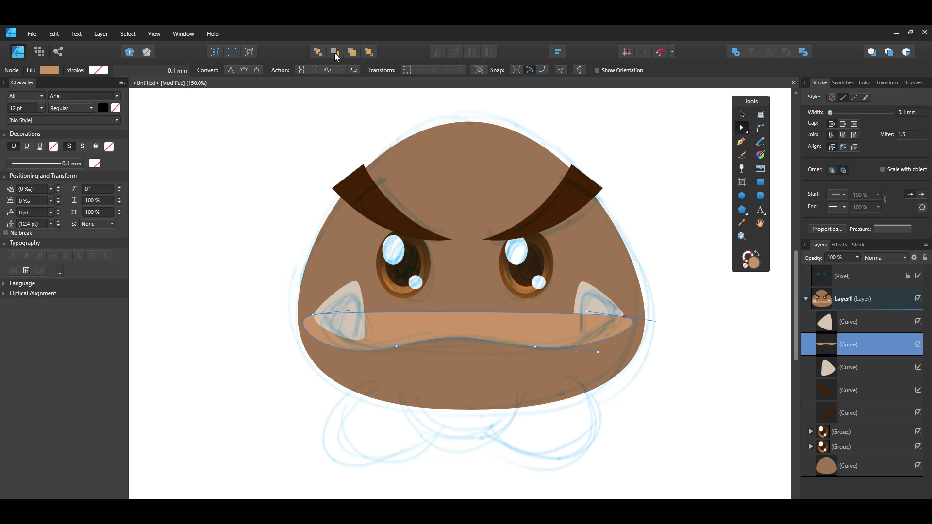
{"action": "left_click", "coordinate": [334, 53]}
Bend the mouth's upper edge downward and narrow the shape slightly from its left side
{"action": "left_click_drag", "start_coordinate": [460, 312], "coordinate": [460, 323]}
{"action": "left_click", "coordinate": [741, 114]}
{"action": "left_click_drag", "start_coordinate": [303, 332], "coordinate": [311, 332]}
{"action": "left_click", "coordinate": [742, 128]}
{"action": "key", "text": "v"}
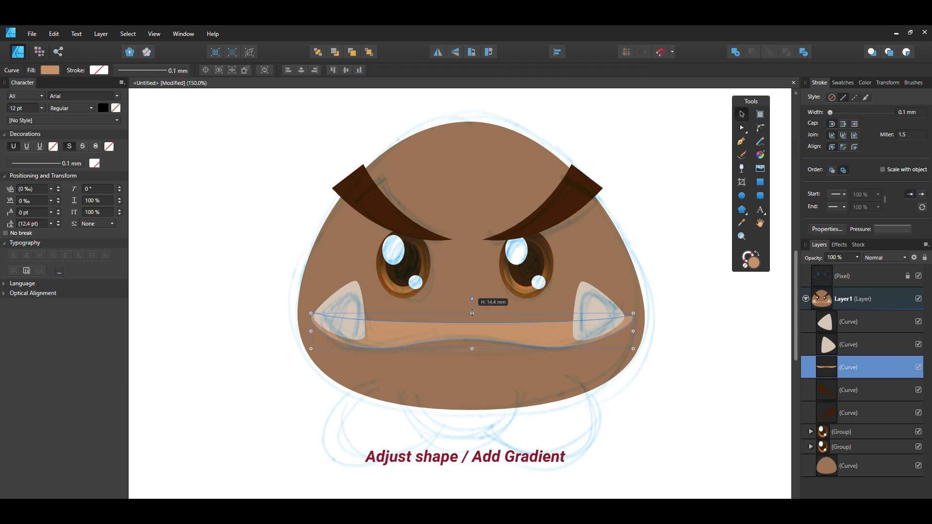
Refine the mouth's lower edge by raising its curve segments and nodes slightly
{"action": "key", "text": "a"}
{"action": "left_click_drag", "start_coordinate": [352, 345], "coordinate": [354, 343]}
{"action": "left_click_drag", "start_coordinate": [477, 342], "coordinate": [477, 338]}
{"action": "left_click_drag", "start_coordinate": [540, 347], "coordinate": [539, 344]}
{"action": "left_click_drag", "start_coordinate": [403, 345], "coordinate": [404, 341]}
Apply a vertical linear gradient to the mouth, from darker orange-brown at its upper edge to lighter orange at its lower edge
{"action": "key", "text": "g"}
{"action": "left_click_drag", "start_coordinate": [463, 319], "coordinate": [462, 352]}
{"action": "key", "text": "v"}
{"action": "left_click", "coordinate": [662, 244]}
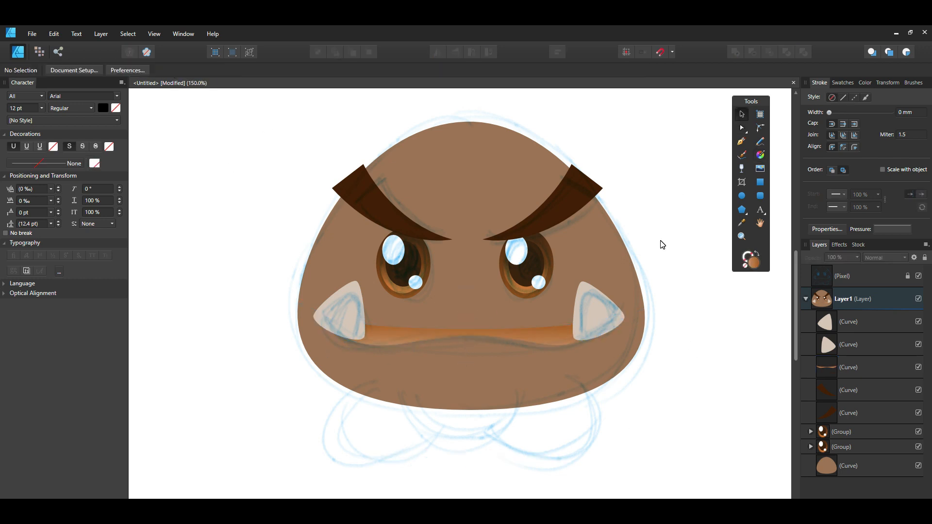
Draw an upright ellipse beside the head, tilt it diagonally and move it onto the sketched left foot
{"action": "key", "text": "e"}
{"action": "mouse_move", "coordinate": [213, 303]}
{"action": "left_mouse_down"}
{"action": "mouse_move", "coordinate": [237, 360]}
{"action": "mouse_move", "coordinate": [306, 430]}
{"action": "left_mouse_up"}
{"action": "left_click_drag", "start_coordinate": [259, 289], "coordinate": [313, 326]}
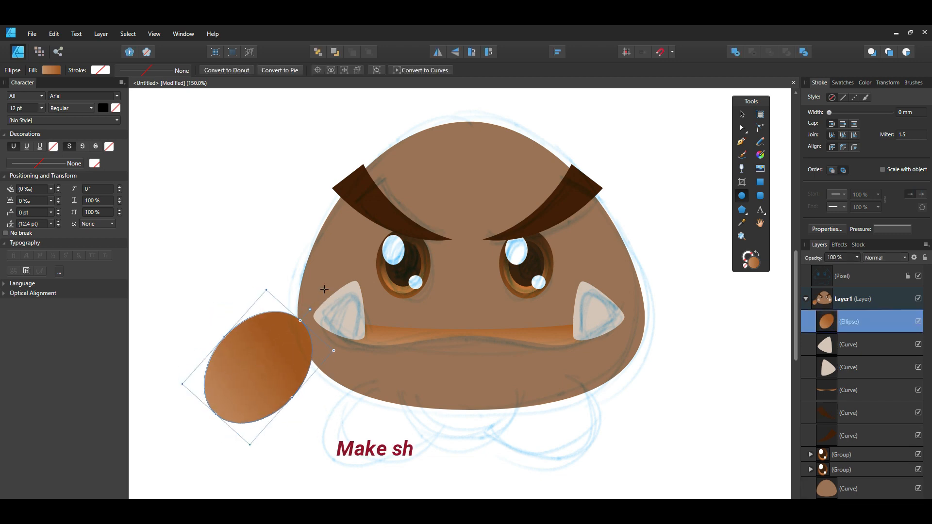
{"action": "key", "text": "v"}
{"action": "left_click_drag", "start_coordinate": [269, 367], "coordinate": [399, 416]}
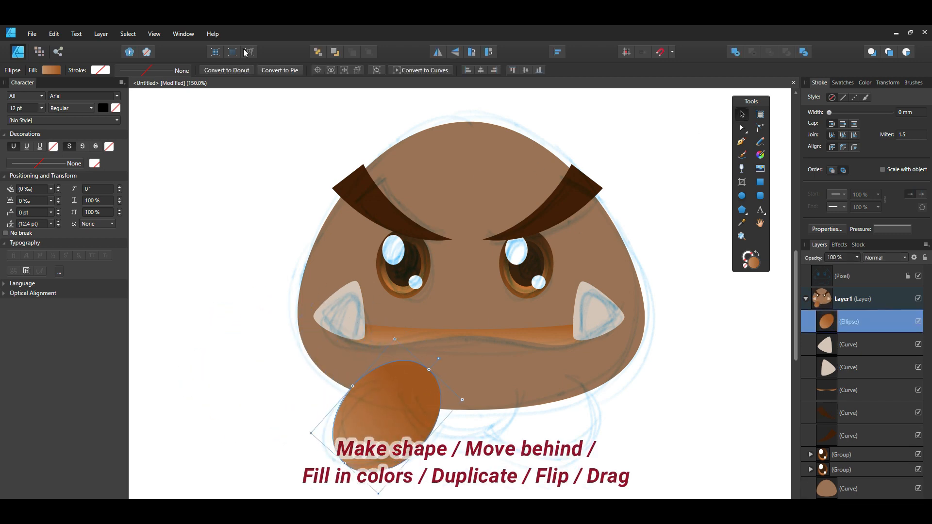
Send the foot ellipse behind the head and fill it with solid dark brown, hex 5A2F0D
{"action": "left_click", "coordinate": [318, 52]}
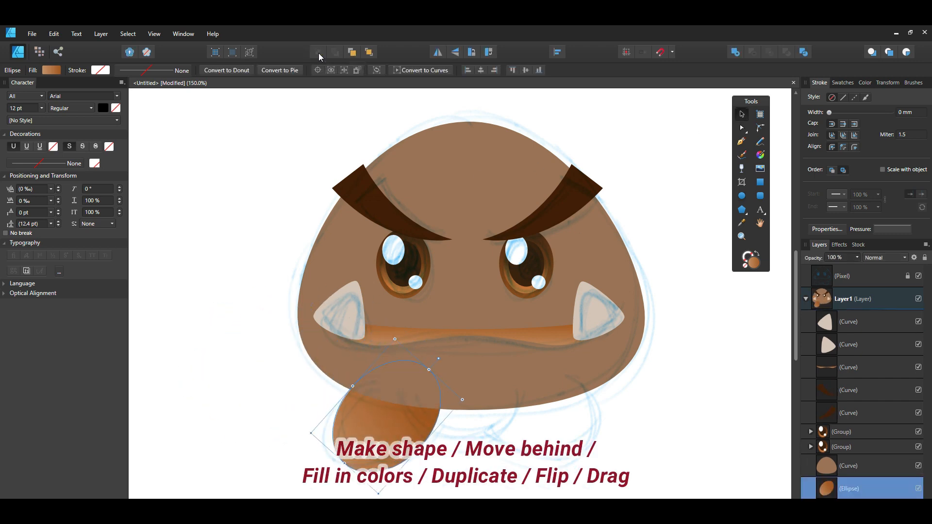
{"action": "double_click", "coordinate": [754, 266]}
{"action": "left_click", "coordinate": [459, 330]}
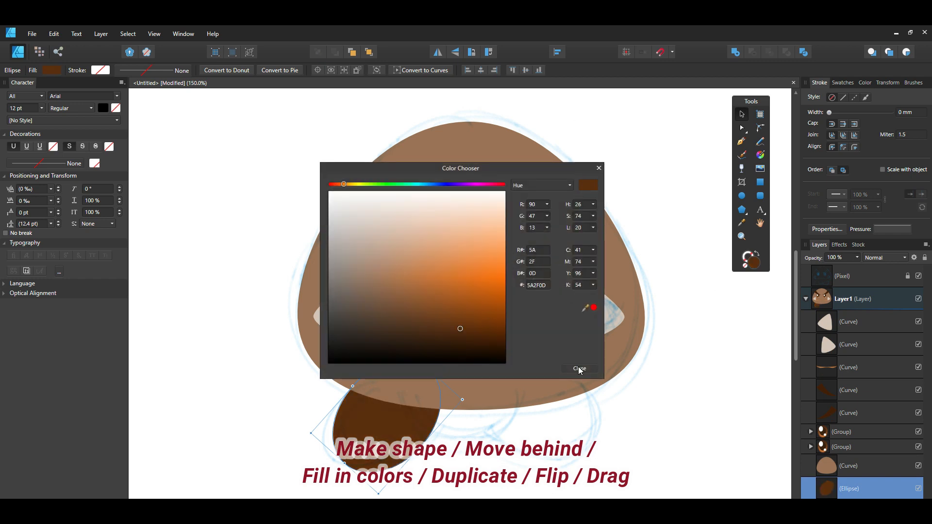
{"action": "left_click", "coordinate": [579, 369]}
Duplicate the foot, flip the copy horizontally and move it onto the sketched right foot
{"action": "right_click", "coordinate": [859, 487]}
{"action": "left_click", "coordinate": [831, 336]}
{"action": "left_click", "coordinate": [438, 52]}
{"action": "left_click_drag", "start_coordinate": [386, 427], "coordinate": [561, 431]}
Draw a nearly round ellipse to the right of the head and fill it with solid light orange
{"action": "left_click", "coordinate": [742, 195]}
{"action": "mouse_move", "coordinate": [665, 297]}
{"action": "left_mouse_down"}
{"action": "mouse_move", "coordinate": [725, 377]}
{"action": "mouse_move", "coordinate": [772, 412]}
{"action": "left_mouse_up"}
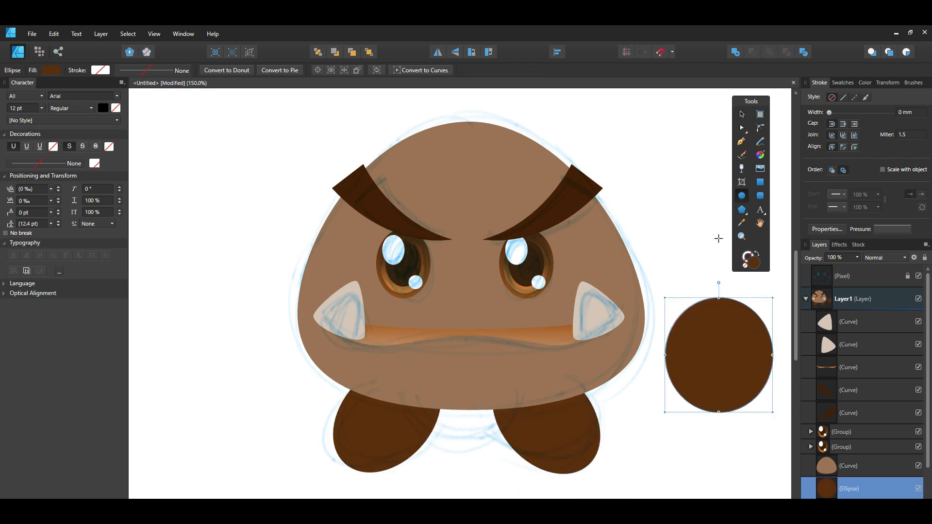
{"action": "double_click", "coordinate": [753, 262]}
{"action": "left_click", "coordinate": [450, 251]}
{"action": "left_click", "coordinate": [444, 249]}
{"action": "left_click", "coordinate": [579, 369]}
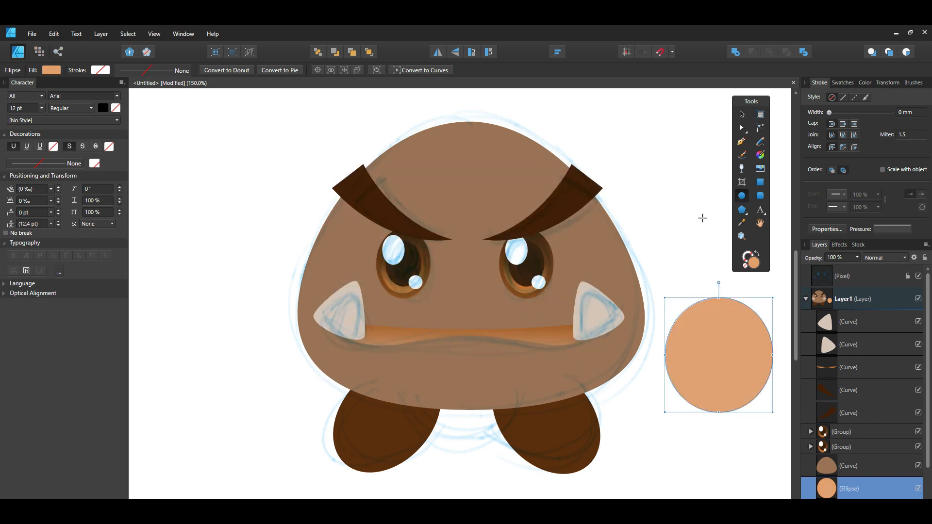
Move the light orange ellipse beneath the head between the feet and resize it to form the body
{"action": "left_click", "coordinate": [742, 115]}
{"action": "left_click_drag", "start_coordinate": [747, 357], "coordinate": [532, 384]}
{"action": "left_click_drag", "start_coordinate": [405, 384], "coordinate": [395, 384]}
{"action": "left_click_drag", "start_coordinate": [464, 424], "coordinate": [465, 420]}
{"action": "left_click", "coordinate": [712, 410]}
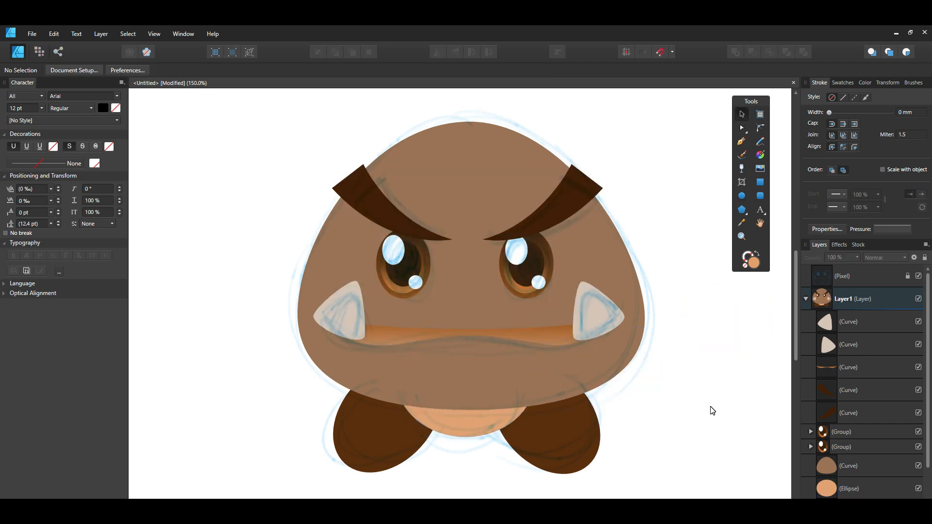
Apply a vertical linear gradient to the head, from medium brown near the top to dark brown at the bottom
{"action": "left_click", "coordinate": [583, 247]}
{"action": "key", "text": "g"}
{"action": "left_click_drag", "start_coordinate": [463, 129], "coordinate": [466, 183]}
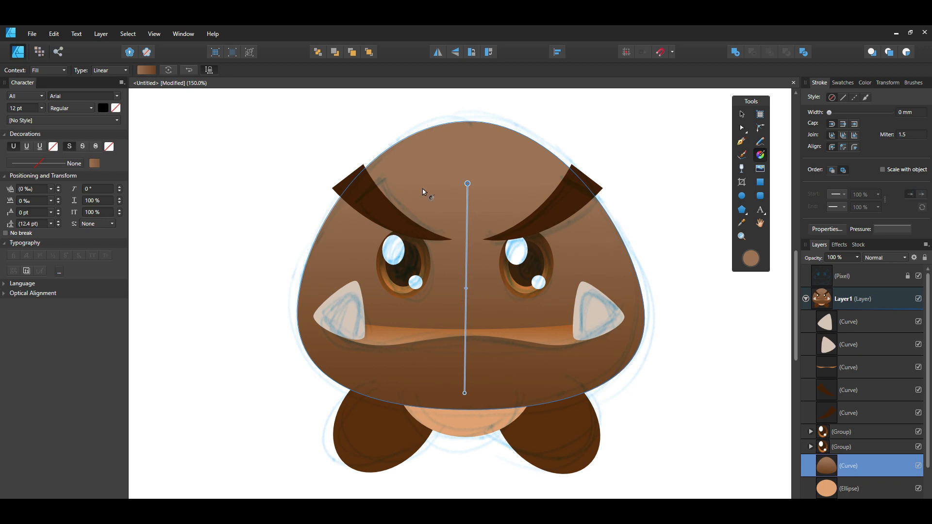
Change the head's gradient to elliptical and place its centre on the forehead, slightly left of the middle
{"action": "left_click", "coordinate": [117, 70]}
{"action": "left_click", "coordinate": [115, 118]}
{"action": "left_click_drag", "start_coordinate": [466, 184], "coordinate": [432, 190]}
Recolour the head's elliptical gradient with dark brown at the outer stop and light brown #B49277 at the centre
{"action": "left_click", "coordinate": [429, 401]}
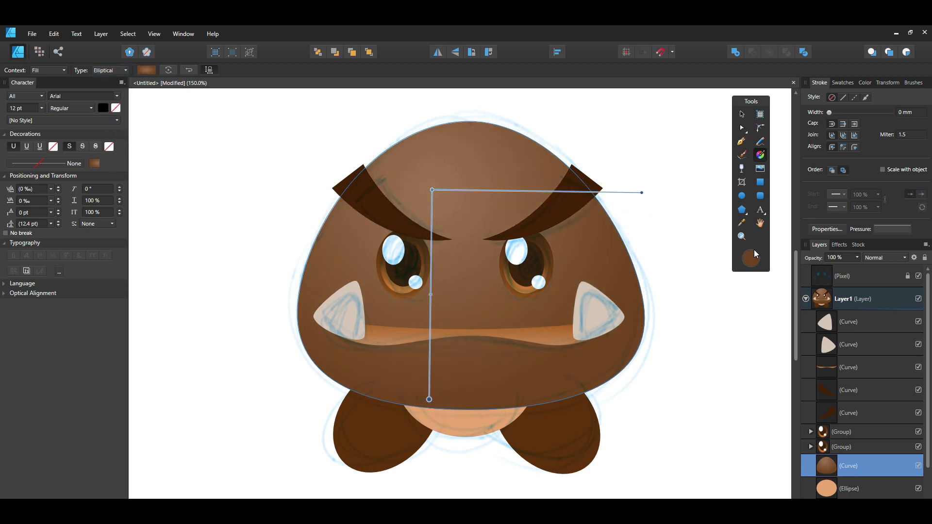
{"action": "left_click", "coordinate": [751, 257]}
{"action": "left_click", "coordinate": [439, 326]}
{"action": "left_click", "coordinate": [579, 368]}
{"action": "left_click", "coordinate": [431, 189]}
{"action": "left_click", "coordinate": [750, 257]}
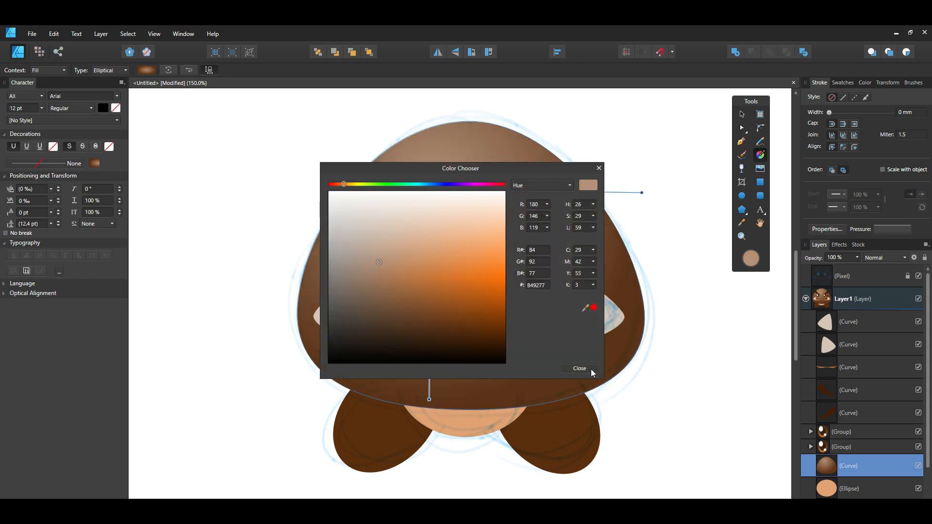
{"action": "left_click", "coordinate": [589, 369]}
Enlarge and reposition the head's elliptical gradient so it reaches past the right side and below the chin
{"action": "left_click_drag", "start_coordinate": [641, 193], "coordinate": [690, 209]}
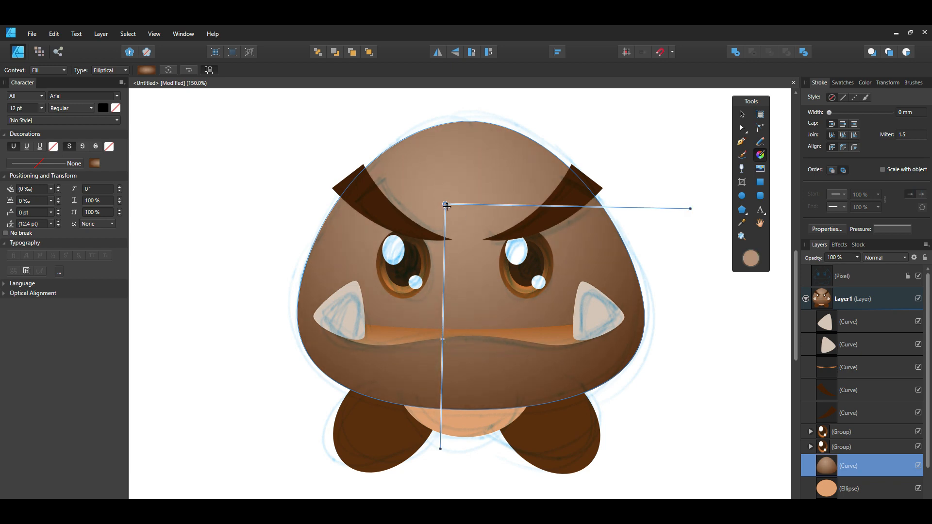
{"action": "left_click_drag", "start_coordinate": [442, 340], "coordinate": [448, 339]}
{"action": "left_click_drag", "start_coordinate": [697, 209], "coordinate": [673, 198]}
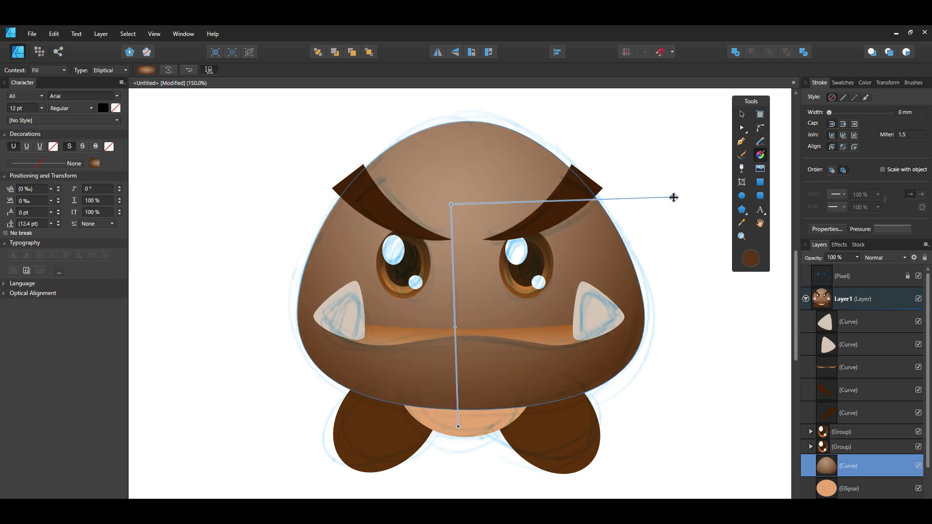
{"action": "left_click_drag", "start_coordinate": [449, 204], "coordinate": [444, 199]}
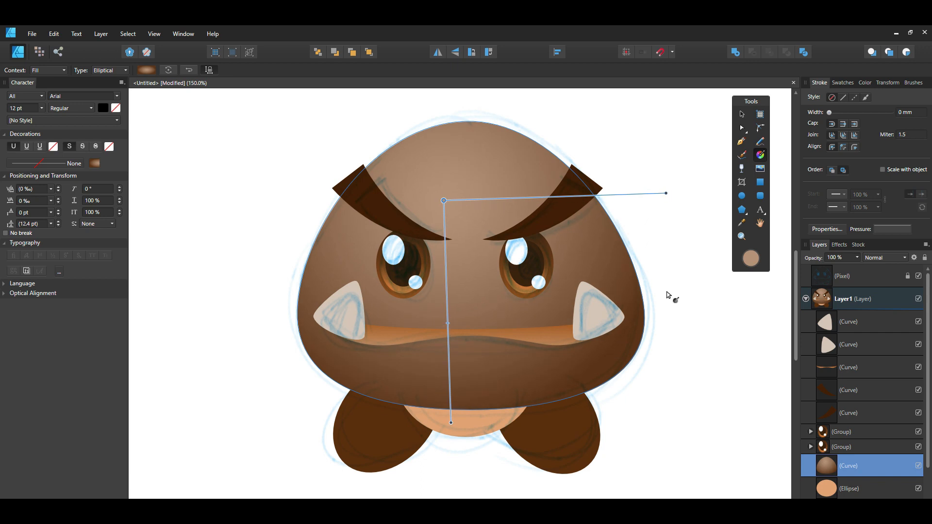
Hide the pixel sketch layer and deselect the head
{"action": "left_click", "coordinate": [918, 276]}
{"action": "key", "text": "v"}
{"action": "left_click", "coordinate": [698, 153]}
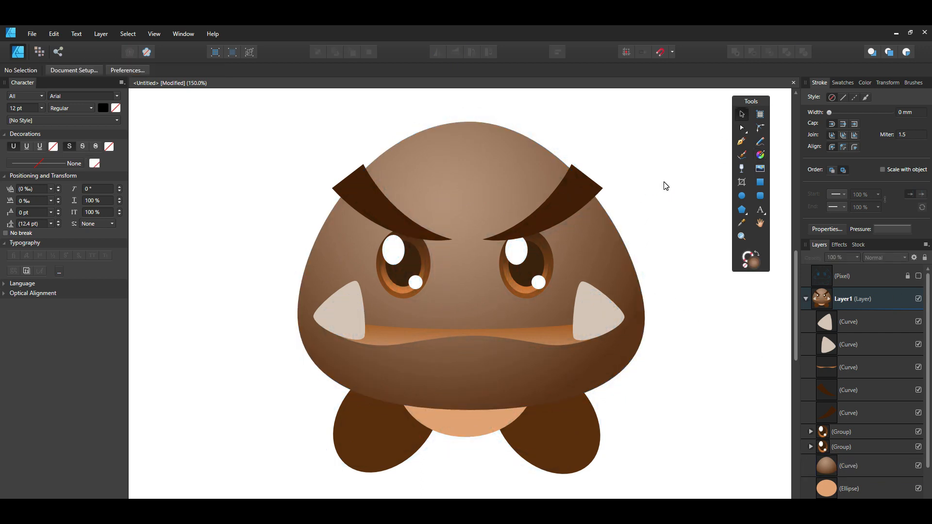
Duplicate the head shape, shrink the copy slightly inside the original and fill it with white #FFFFFF
{"action": "right_click", "coordinate": [857, 465]}
{"action": "left_click", "coordinate": [830, 308]}
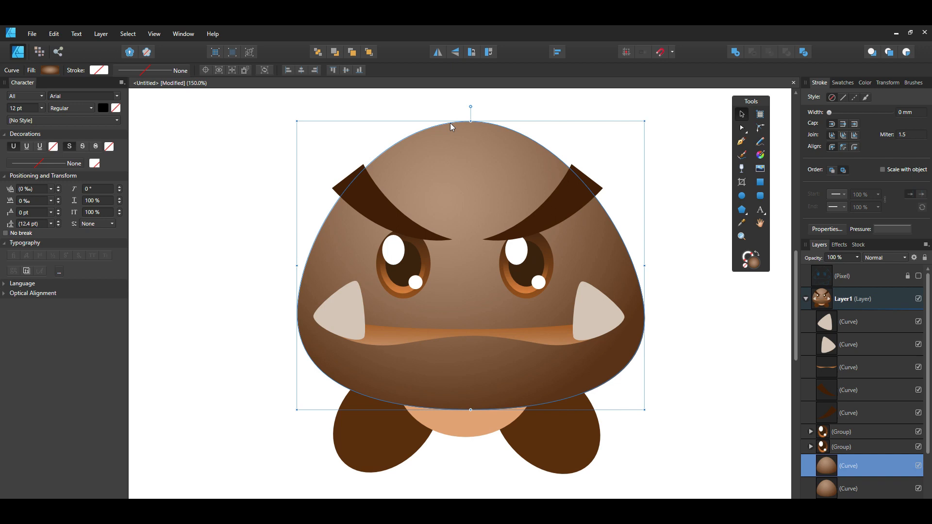
{"action": "left_click_drag", "start_coordinate": [299, 120], "coordinate": [313, 134]}
{"action": "left_click_drag", "start_coordinate": [644, 409], "coordinate": [626, 395]}
{"action": "double_click", "coordinate": [753, 262]}
{"action": "left_click", "coordinate": [329, 192]}
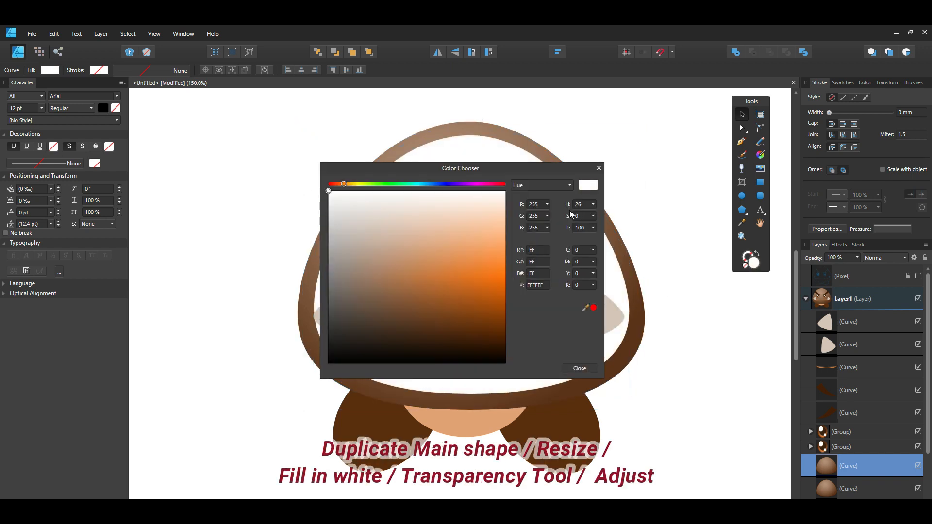
{"action": "left_click", "coordinate": [579, 369]}
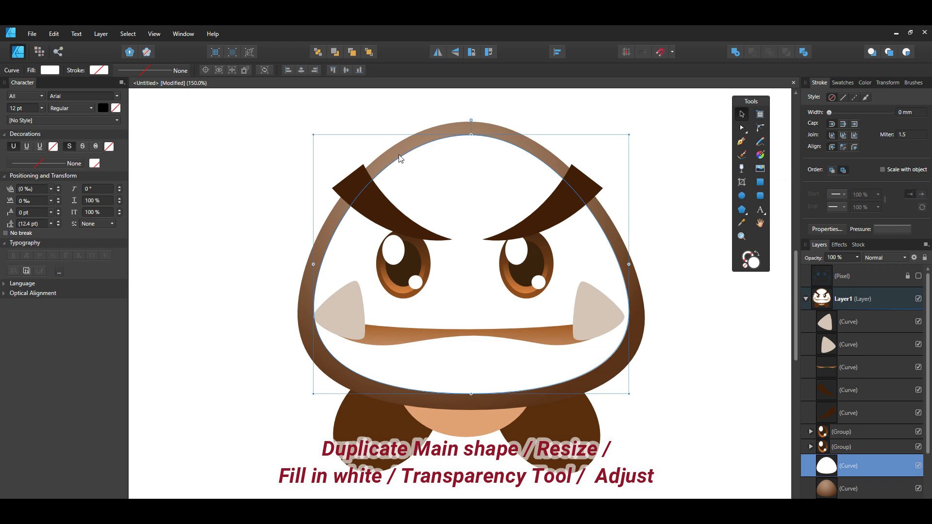
Apply a linear transparency to the white head copy, fading from beyond its upper left to between the eyes
{"action": "left_click_drag", "start_coordinate": [394, 110], "coordinate": [462, 238]}
{"action": "key", "text": "ctrl+z"}
{"action": "left_click", "coordinate": [742, 171]}
{"action": "left_click_drag", "start_coordinate": [375, 111], "coordinate": [487, 286]}
{"action": "left_click_drag", "start_coordinate": [431, 200], "coordinate": [420, 184]}
{"action": "mouse_move", "coordinate": [374, 111]}
{"action": "left_mouse_down"}
{"action": "mouse_move", "coordinate": [360, 98]}
{"action": "mouse_move", "coordinate": [363, 119]}
{"action": "mouse_move", "coordinate": [359, 110]}
{"action": "left_mouse_up"}
Shift the midpoint of the head highlight's transparency slightly towards its upper-left end, and deselect it
{"action": "left_click", "coordinate": [741, 116]}
{"action": "left_click", "coordinate": [679, 147]}
{"action": "left_click", "coordinate": [418, 188]}
{"action": "key", "text": "y"}
{"action": "left_click_drag", "start_coordinate": [412, 195], "coordinate": [402, 183]}
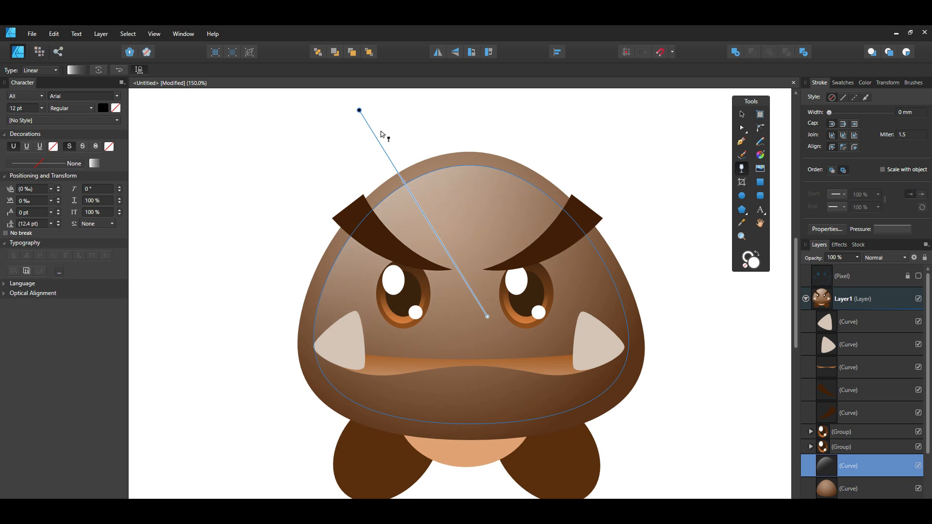
{"action": "left_click", "coordinate": [616, 154]}
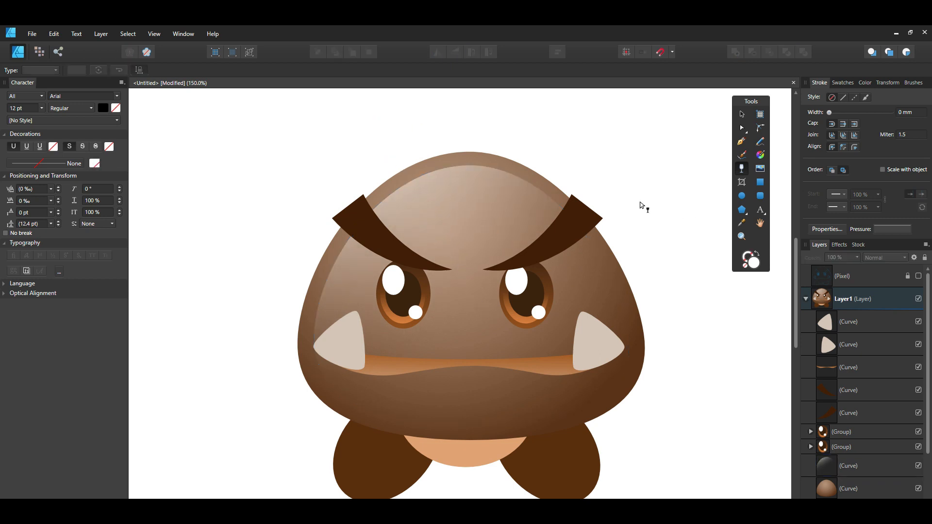
{"action": "left_click", "coordinate": [390, 217]}
{"action": "left_click", "coordinate": [638, 230]}
Apply a diagonal linear gradient to the left foot, from medium brown at the upper left to very dark brown
{"action": "left_click", "coordinate": [387, 468]}
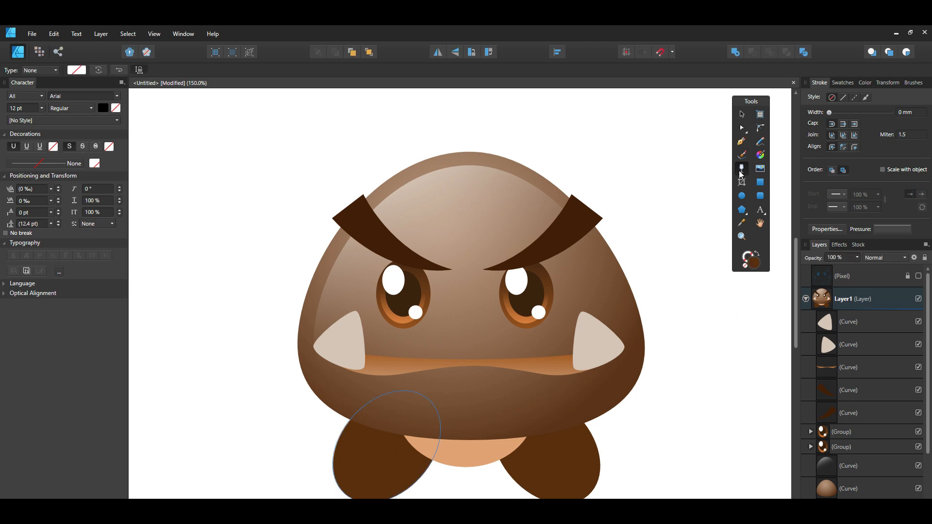
{"action": "key", "text": "g"}
{"action": "mouse_move", "coordinate": [412, 494]}
{"action": "left_mouse_down"}
{"action": "mouse_move", "coordinate": [343, 393]}
{"action": "mouse_move", "coordinate": [331, 392]}
{"action": "mouse_move", "coordinate": [408, 481]}
{"action": "left_mouse_up"}
{"action": "double_click", "coordinate": [754, 257]}
{"action": "left_click", "coordinate": [480, 341]}
{"action": "left_click", "coordinate": [571, 372]}
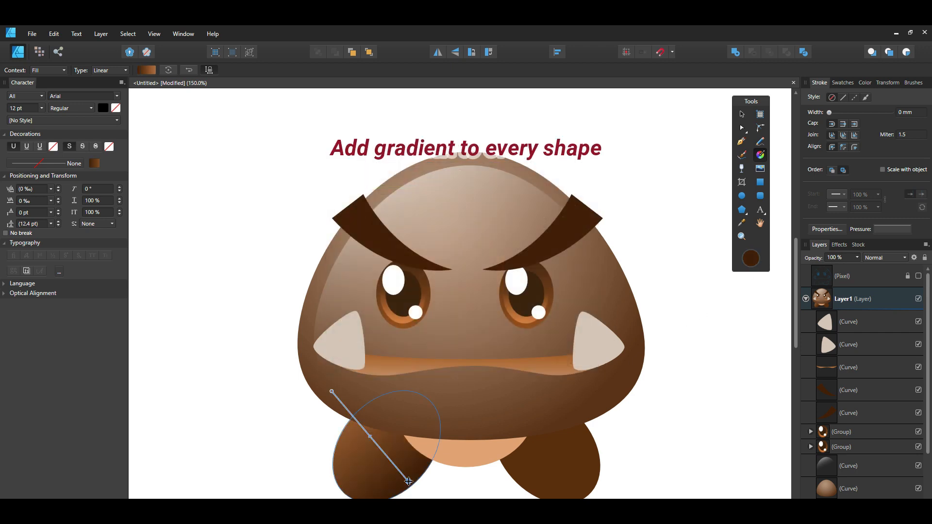
Give the right foot a mirrored diagonal gradient, from medium brown at the upper right to very dark brown
{"action": "left_click", "coordinate": [555, 483]}
{"action": "left_click_drag", "start_coordinate": [582, 391], "coordinate": [528, 453]}
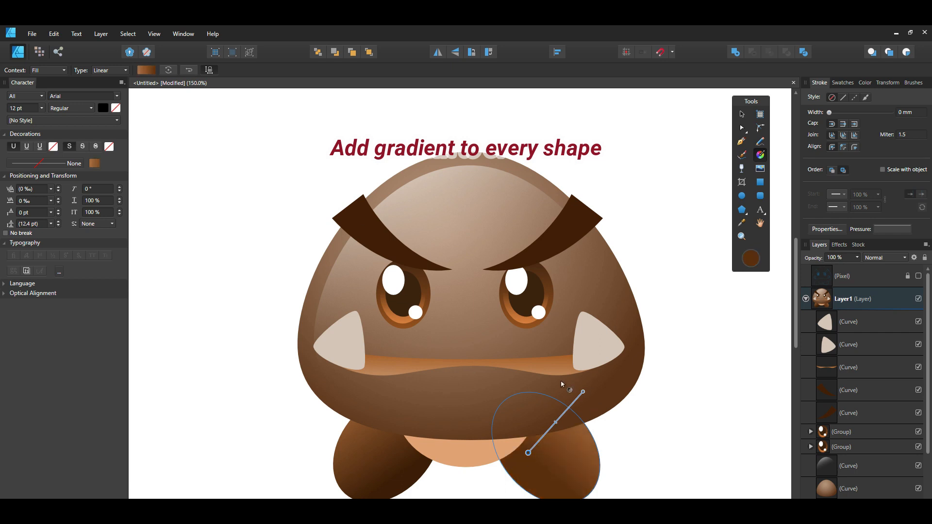
{"action": "double_click", "coordinate": [756, 264]}
{"action": "left_click", "coordinate": [481, 338]}
{"action": "left_click", "coordinate": [574, 368]}
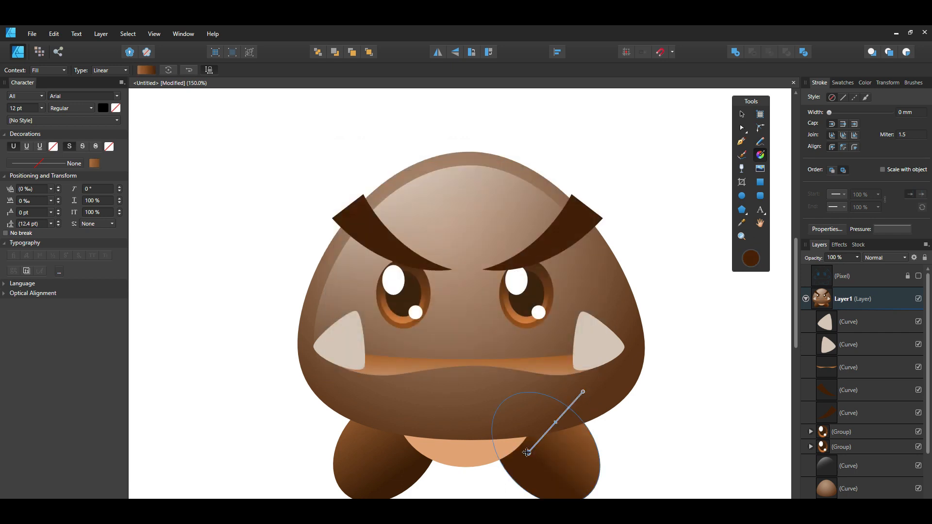
{"action": "left_click", "coordinate": [670, 414]}
Apply linear gradients to both tusks, reversed to run from cream on the left to orange-brown on the right
{"action": "left_click", "coordinate": [597, 342]}
{"action": "mouse_move", "coordinate": [596, 345]}
{"action": "left_mouse_down"}
{"action": "mouse_move", "coordinate": [628, 333]}
{"action": "mouse_move", "coordinate": [584, 349]}
{"action": "left_mouse_up"}
{"action": "left_click", "coordinate": [187, 71]}
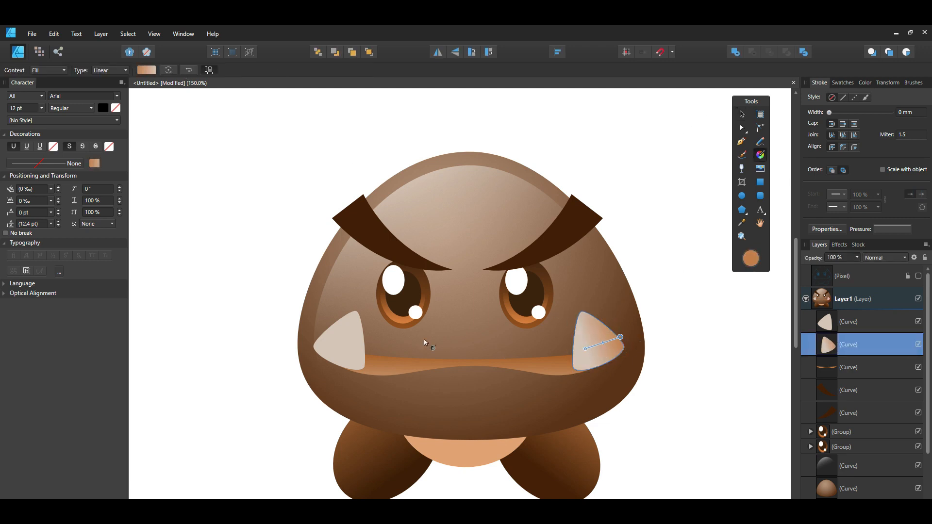
{"action": "left_click", "coordinate": [351, 340]}
{"action": "mouse_move", "coordinate": [349, 351]}
{"action": "left_mouse_down"}
{"action": "mouse_move", "coordinate": [365, 356]}
{"action": "mouse_move", "coordinate": [343, 347]}
{"action": "left_mouse_up"}
{"action": "left_click", "coordinate": [189, 69]}
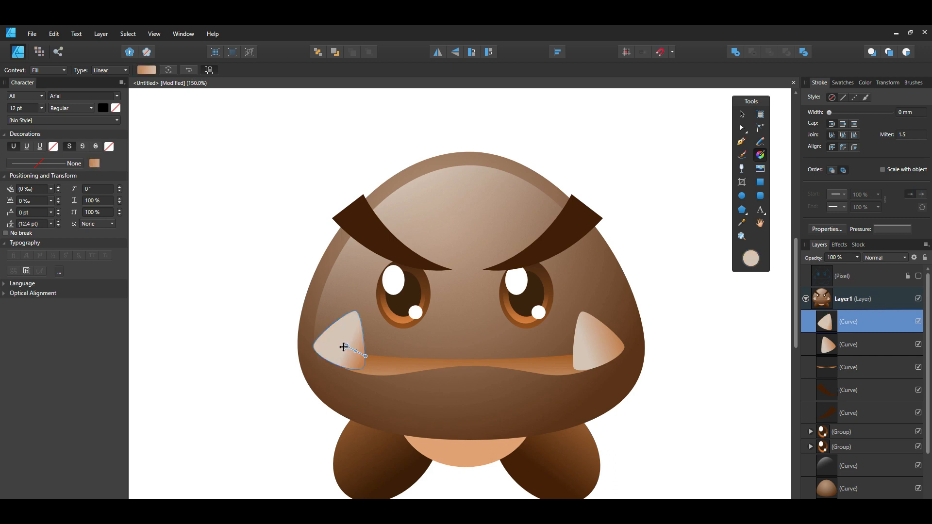
{"action": "left_click", "coordinate": [685, 260]}
Duplicate the right tusk, fill the copy with white and shrink it slightly inside the original
{"action": "left_click", "coordinate": [863, 344]}
{"action": "right_click", "coordinate": [857, 335]}
{"action": "left_click", "coordinate": [824, 188]}
{"action": "key", "text": "v"}
{"action": "double_click", "coordinate": [755, 263]}
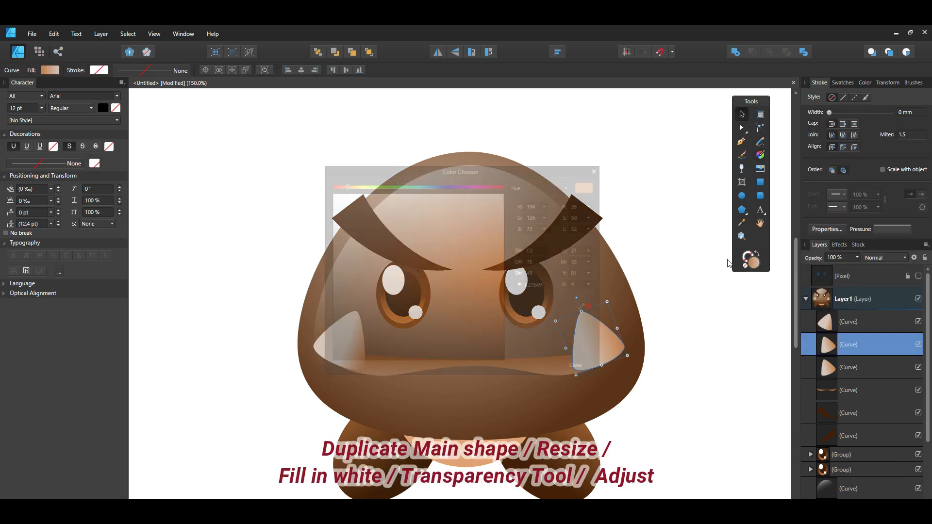
{"action": "left_click", "coordinate": [330, 193]}
{"action": "left_click", "coordinate": [580, 368]}
{"action": "left_click_drag", "start_coordinate": [606, 302], "coordinate": [599, 313]}
Fade the right tusk's white copy with a short linear transparency running from its upper left inward
{"action": "left_click_drag", "start_coordinate": [588, 347], "coordinate": [595, 331]}
{"action": "left_click", "coordinate": [740, 170]}
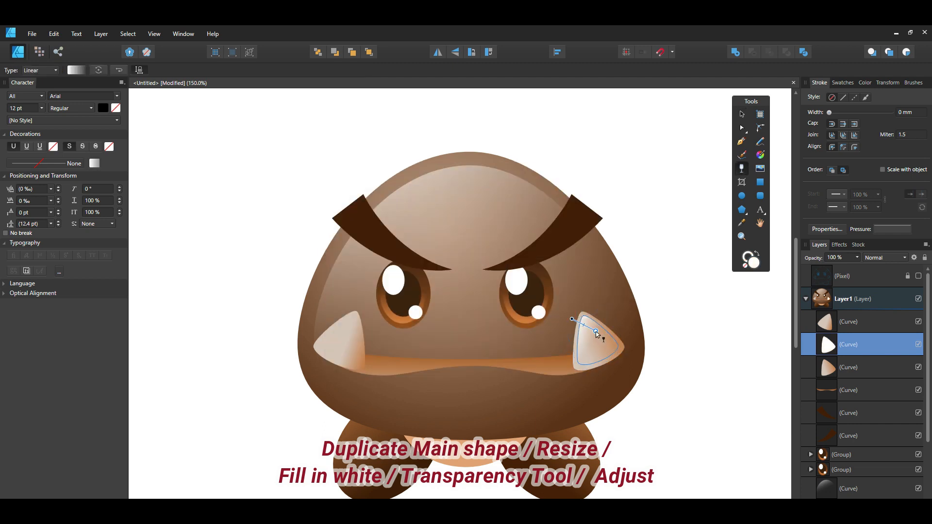
{"action": "left_click", "coordinate": [679, 309]}
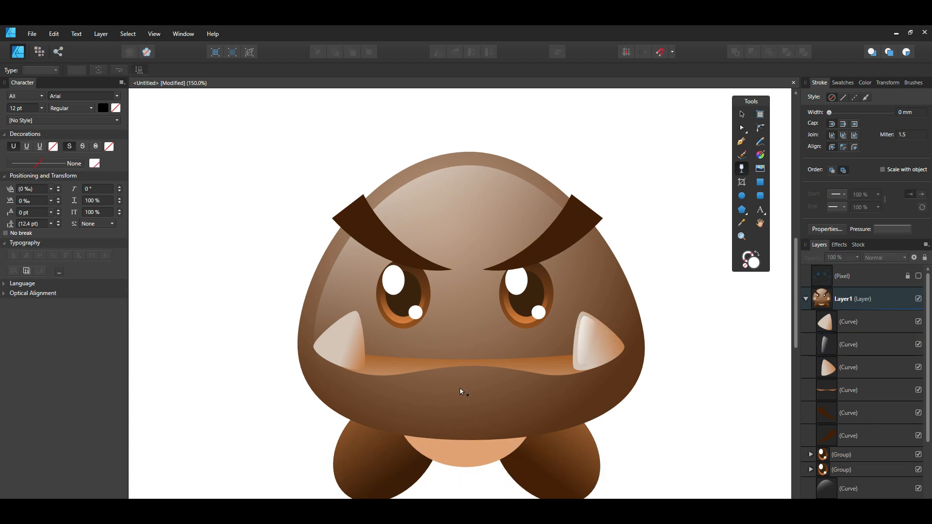
Duplicate the left tusk, shrink the copy slightly inside the original and fill it with white
{"action": "right_click", "coordinate": [849, 315]}
{"action": "left_click", "coordinate": [836, 165]}
{"action": "key", "text": "v"}
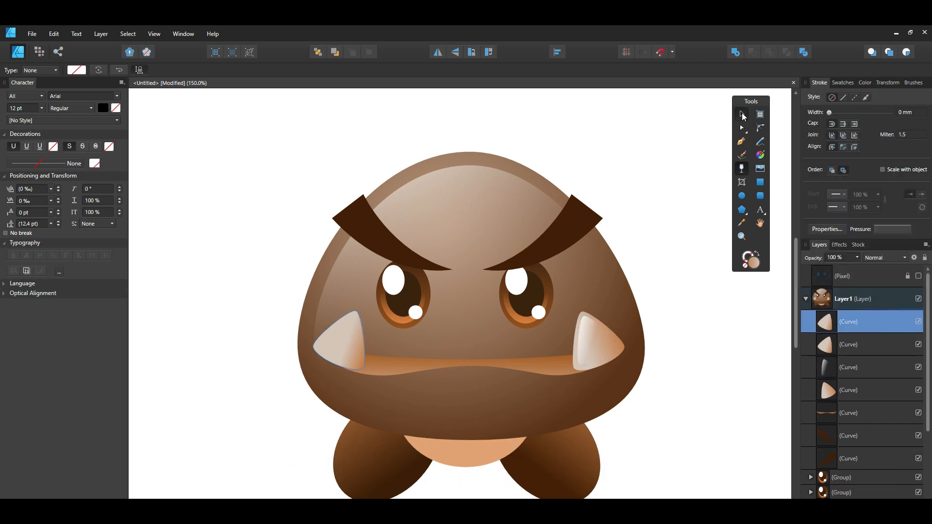
{"action": "left_click_drag", "start_coordinate": [360, 373], "coordinate": [354, 334]}
{"action": "double_click", "coordinate": [756, 265]}
{"action": "left_click", "coordinate": [328, 192]}
{"action": "left_click", "coordinate": [578, 369]}
Fade the left tusk's white copy with a linear transparency running from its upper left inward
{"action": "left_click", "coordinate": [741, 168]}
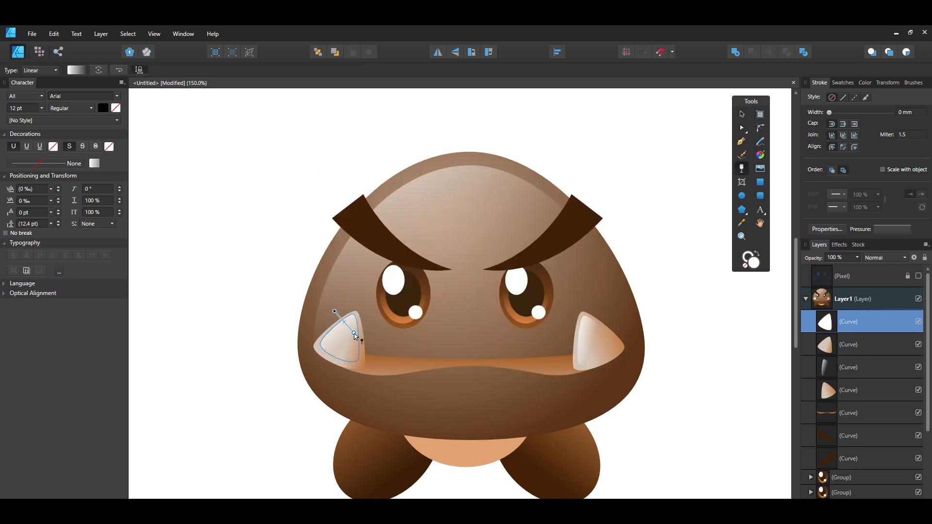
{"action": "key", "text": "v"}
{"action": "left_click", "coordinate": [578, 187]}
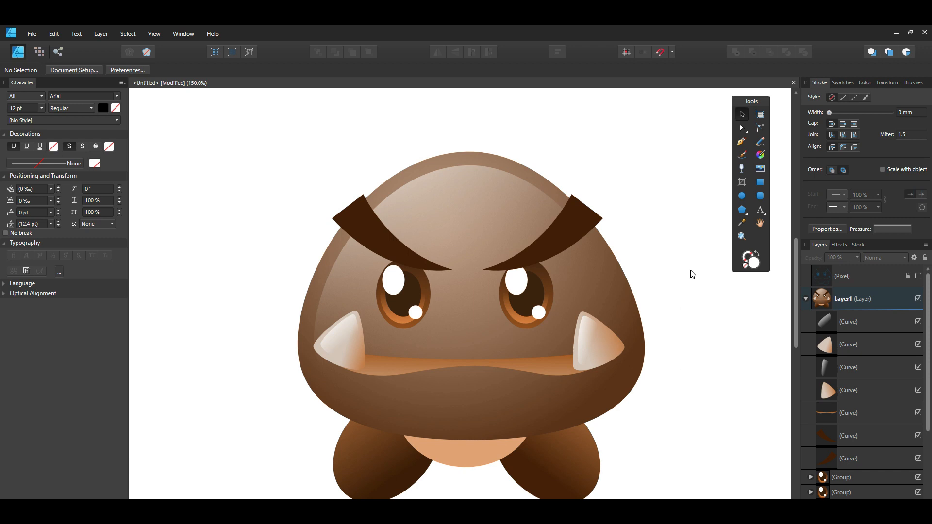
Darken the upper stop of the mouth's gradient to a deep brown
{"action": "left_click", "coordinate": [548, 367]}
{"action": "left_click", "coordinate": [762, 154]}
{"action": "left_click", "coordinate": [465, 351]}
{"action": "double_click", "coordinate": [748, 261]}
{"action": "left_click", "coordinate": [476, 327]}
{"action": "left_click", "coordinate": [578, 369]}
{"action": "left_click", "coordinate": [678, 235]}
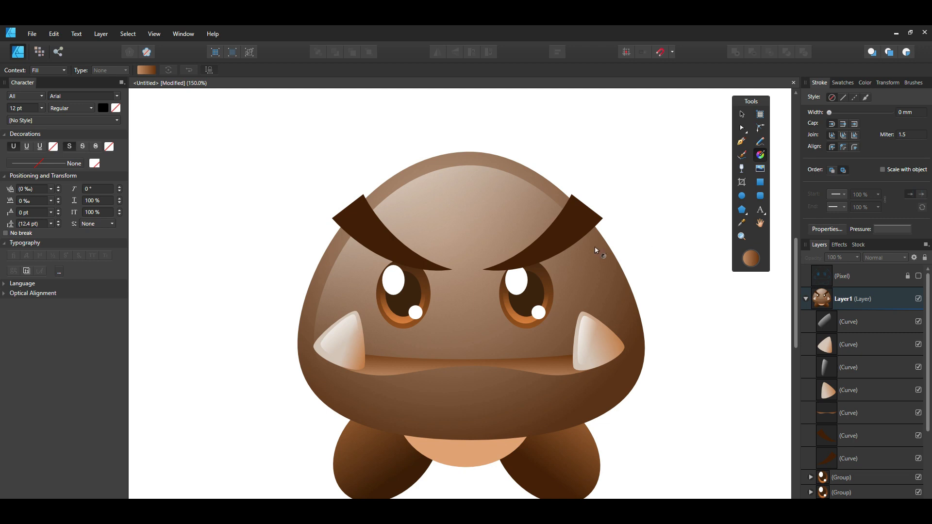
Draw a small four-sided highlight near the left eyebrow's outer end with the Pen tool and fill it medium brown
{"action": "key", "text": "p"}
{"action": "left_click_drag", "start_coordinate": [350, 210], "coordinate": [361, 201]}
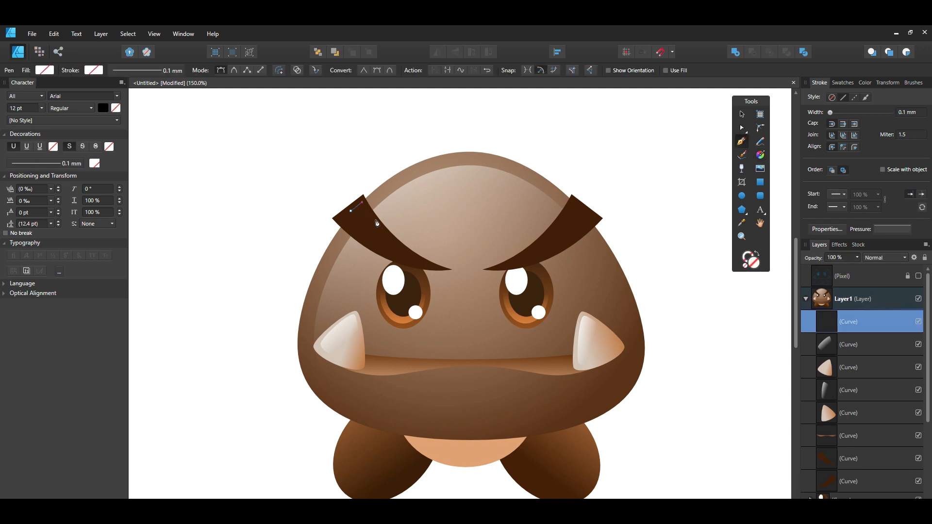
{"action": "left_click", "coordinate": [350, 211]}
{"action": "double_click", "coordinate": [753, 263]}
{"action": "left_click", "coordinate": [487, 311]}
{"action": "left_click", "coordinate": [579, 369]}
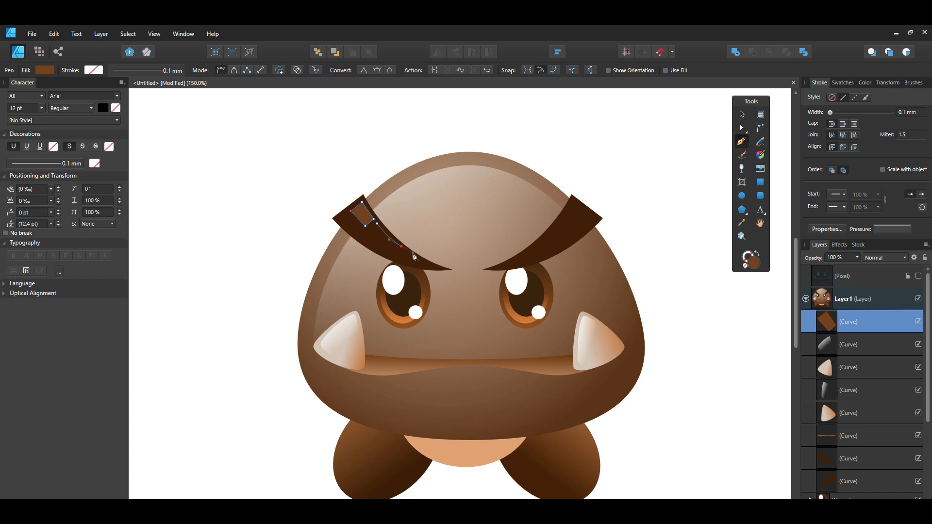
Draw a tapered highlight further down the left eyebrow and fill it with the brown sampled from the first highlight
{"action": "left_click_drag", "start_coordinate": [413, 253], "coordinate": [414, 253]}
{"action": "left_click", "coordinate": [400, 246], "text": "alt"}
{"action": "left_click_drag", "start_coordinate": [368, 230], "coordinate": [364, 227]}
{"action": "left_click", "coordinate": [377, 224]}
{"action": "left_click", "coordinate": [742, 223]}
{"action": "left_click", "coordinate": [363, 215]}
Draw a curved, tapered highlight along the right eyebrow and fill it with the brown sampled from the left eyebrow's highlight
{"action": "left_click", "coordinate": [741, 141]}
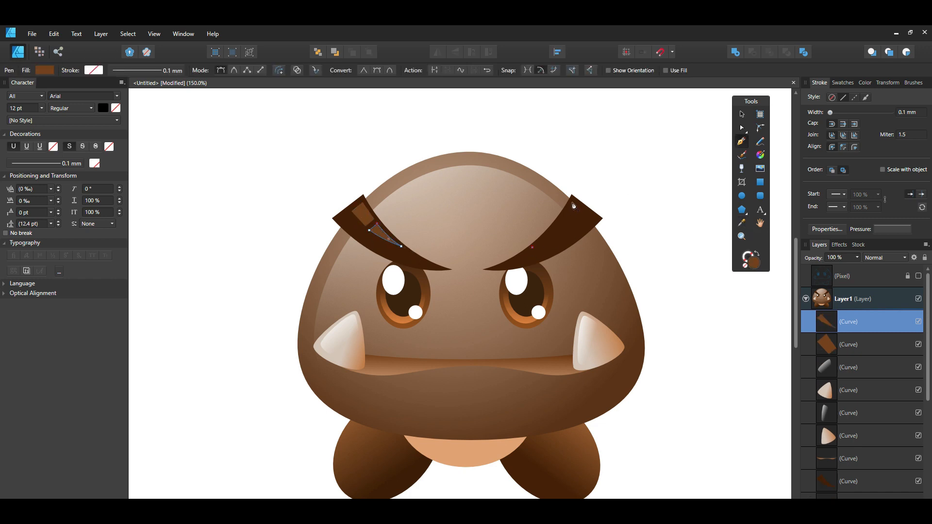
{"action": "left_click_drag", "start_coordinate": [572, 203], "coordinate": [581, 187]}
{"action": "left_click", "coordinate": [573, 203], "text": "alt"}
{"action": "left_click", "coordinate": [585, 212]}
{"action": "left_click_drag", "start_coordinate": [532, 247], "coordinate": [506, 257]}
{"action": "left_click", "coordinate": [741, 223]}
{"action": "left_click", "coordinate": [363, 214]}
{"action": "left_click", "coordinate": [741, 115]}
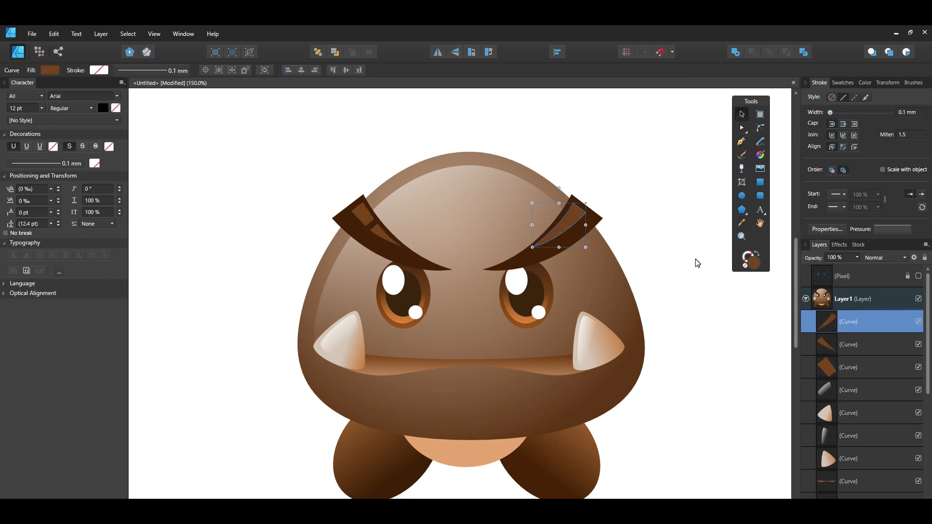
Draw an open curve inside the head's lower-right edge and give it an orange #BA5C12 stroke 5.9 mm wide
{"action": "left_click", "coordinate": [741, 142]}
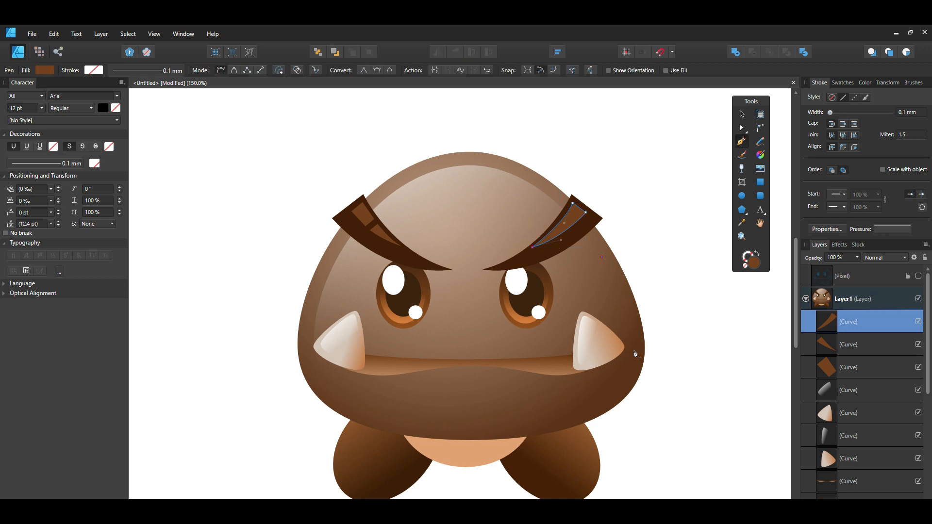
{"action": "left_click_drag", "start_coordinate": [601, 431], "coordinate": [597, 432]}
{"action": "left_click", "coordinate": [446, 427]}
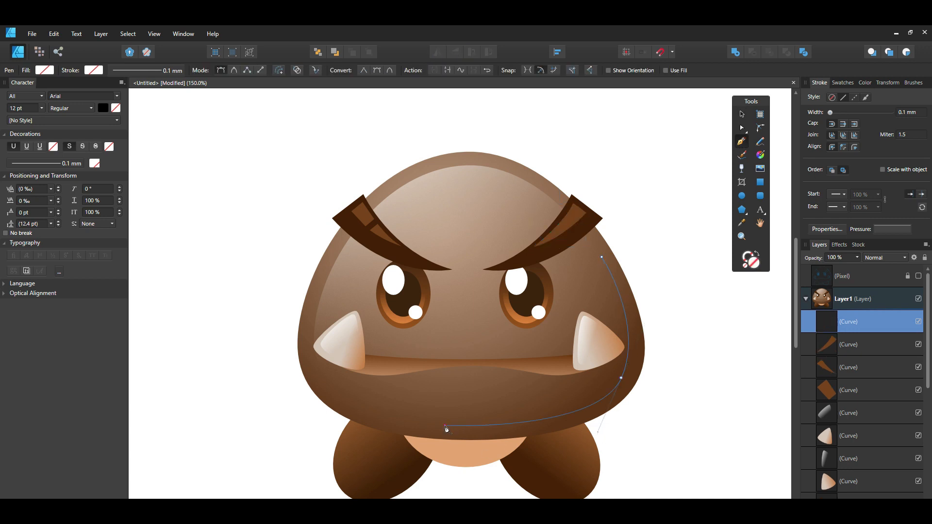
{"action": "double_click", "coordinate": [745, 260]}
{"action": "left_click", "coordinate": [474, 294]}
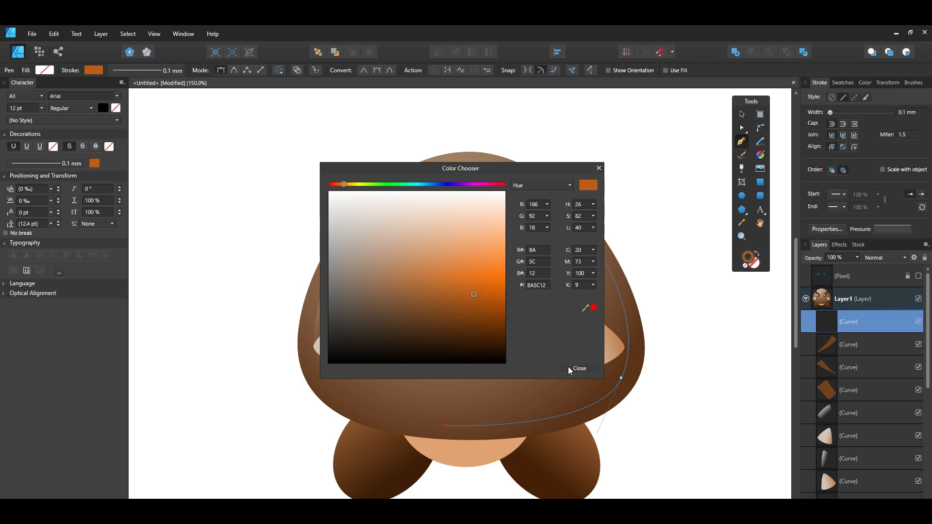
{"action": "left_click", "coordinate": [572, 367]}
{"action": "left_click_drag", "start_coordinate": [829, 112], "coordinate": [851, 114]}
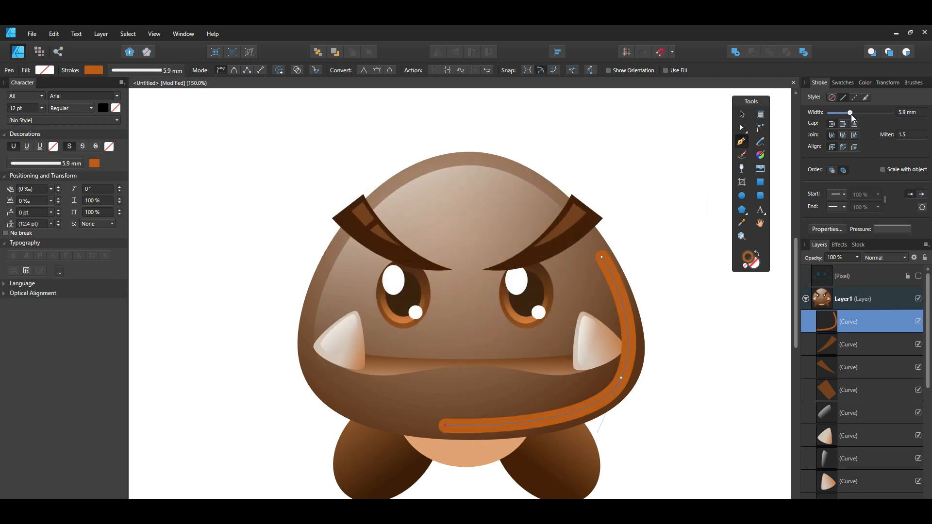
Taper the orange curve at both ends with a peaked pressure profile and expand its stroke into a filled shape
{"action": "left_click", "coordinate": [888, 229]}
{"action": "left_click_drag", "start_coordinate": [807, 242], "coordinate": [814, 311]}
{"action": "left_click_drag", "start_coordinate": [924, 241], "coordinate": [924, 306]}
{"action": "left_click_drag", "start_coordinate": [867, 309], "coordinate": [866, 262]}
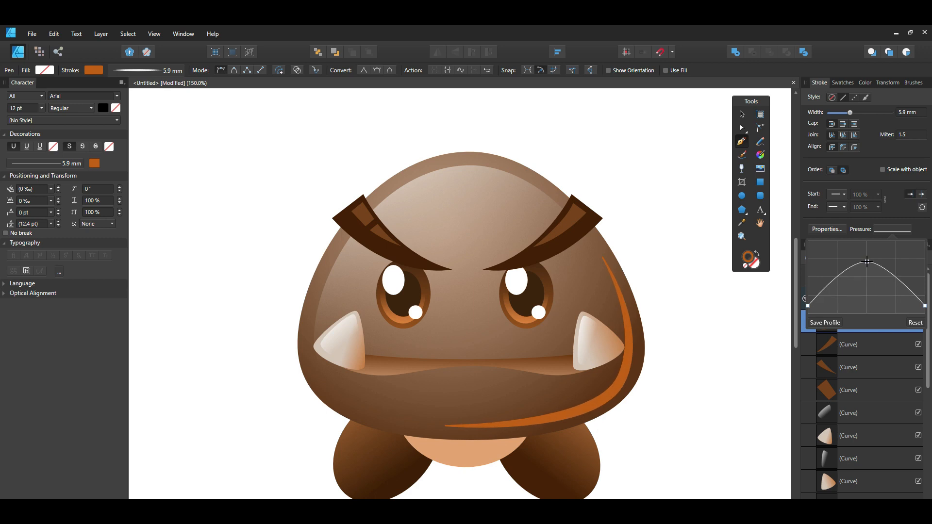
{"action": "left_click", "coordinate": [101, 34]}
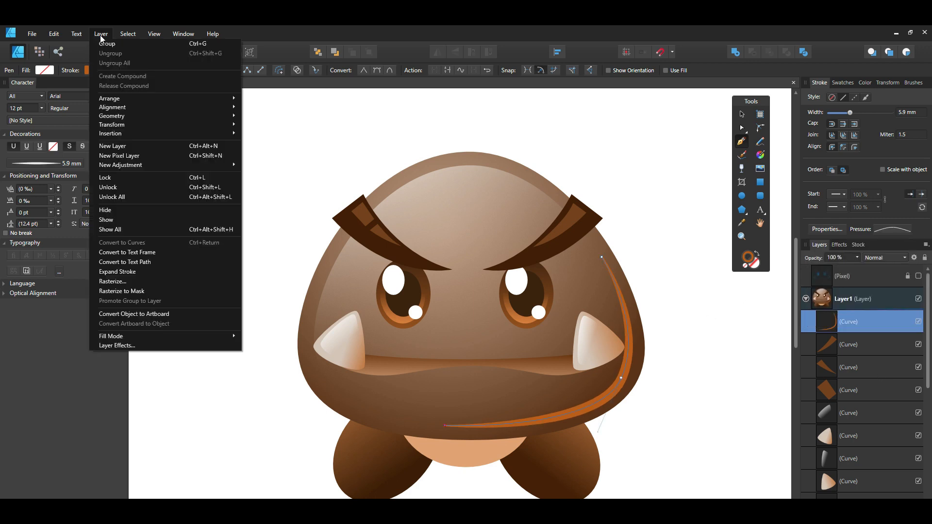
{"action": "left_click", "coordinate": [112, 269]}
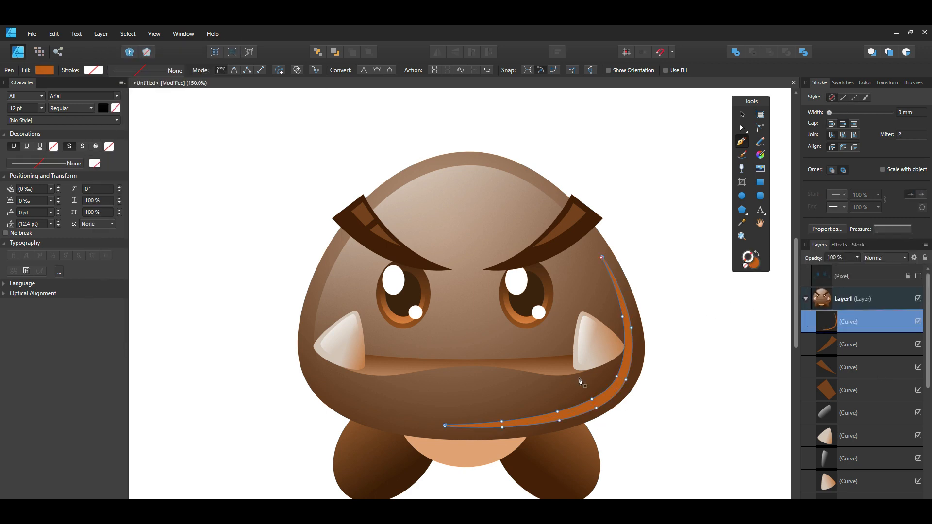
Apply a 15 px Gaussian blur to the orange rim-light curve on the head's lower-right edge
{"action": "left_click", "coordinate": [838, 245]}
{"action": "left_click", "coordinate": [815, 276]}
{"action": "left_click_drag", "start_coordinate": [837, 296], "coordinate": [857, 298]}
{"action": "left_click", "coordinate": [906, 296]}
{"action": "type", "text": "15"}
{"action": "key", "text": "Return"}
Set the blurred rim-light curve to Screen blending at 56% opacity
{"action": "left_click", "coordinate": [819, 245]}
{"action": "left_click", "coordinate": [894, 257]}
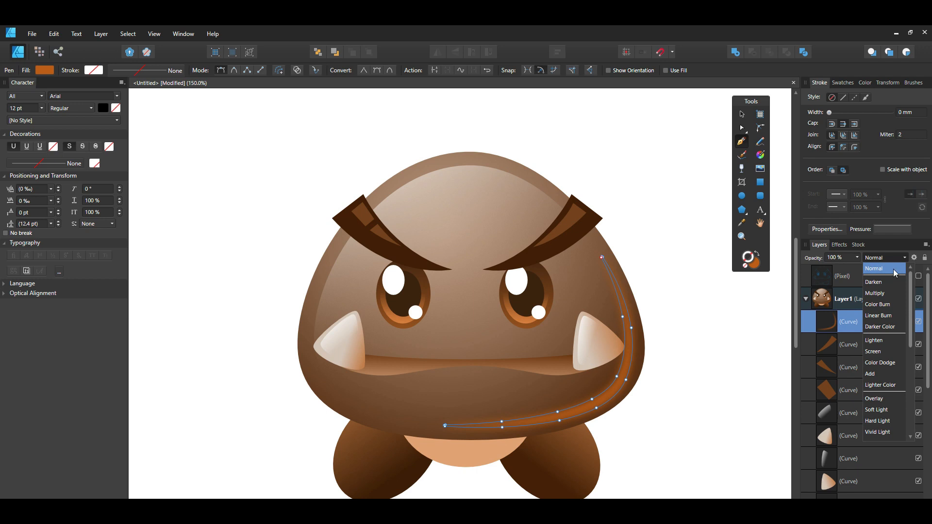
{"action": "left_click", "coordinate": [872, 351]}
{"action": "left_click_drag", "start_coordinate": [857, 259], "coordinate": [828, 267]}
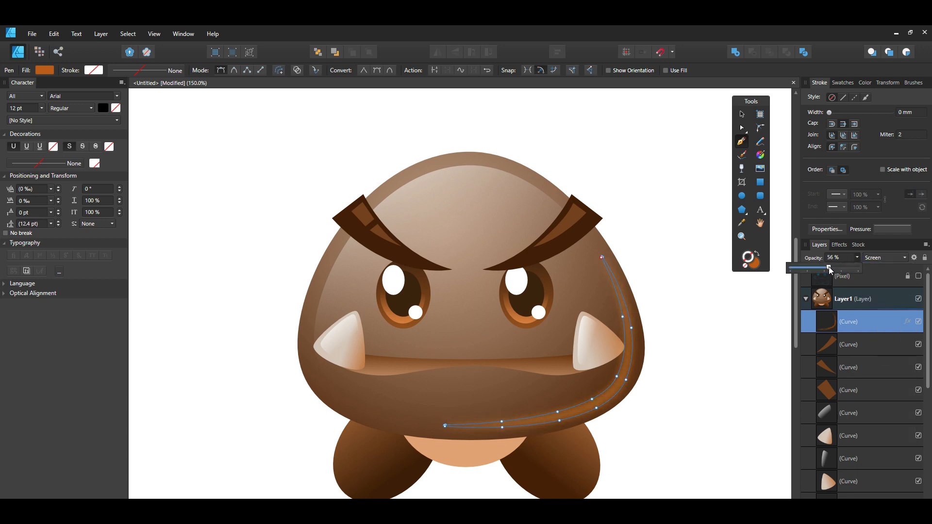
Clip the rim-light curve inside the head shape by nesting it in the head's layer, and deselect it
{"action": "scroll", "coordinate": [872, 459], "scroll_direction": "down", "scroll_amount": 8}
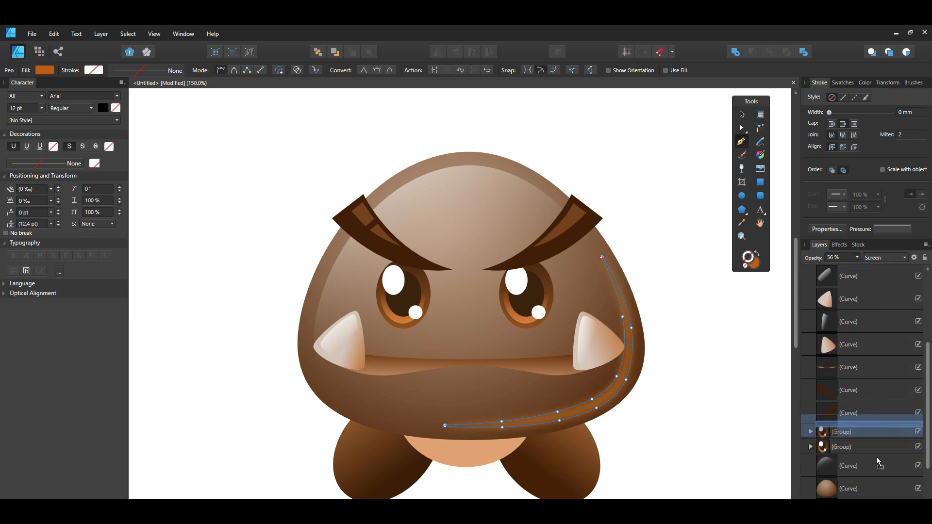
{"action": "left_click", "coordinate": [697, 369]}
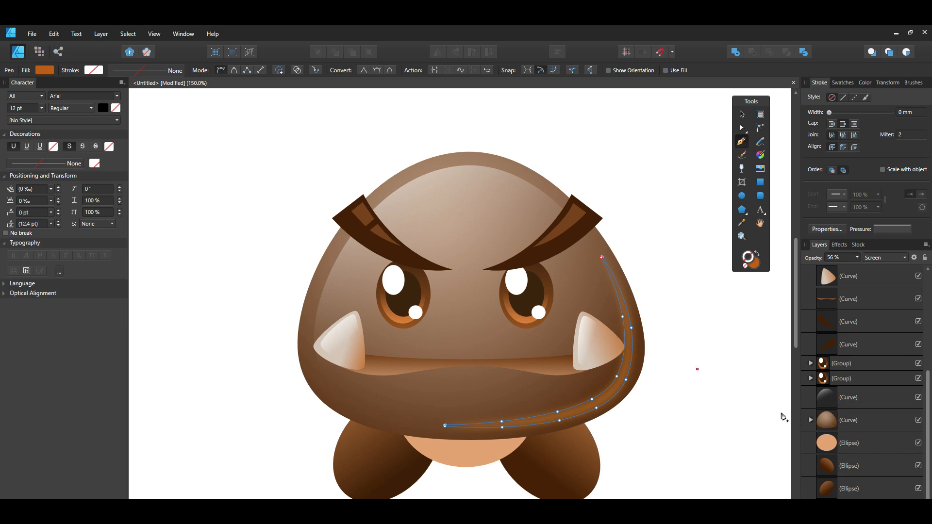
{"action": "left_click", "coordinate": [750, 115]}
{"action": "left_click", "coordinate": [702, 311]}
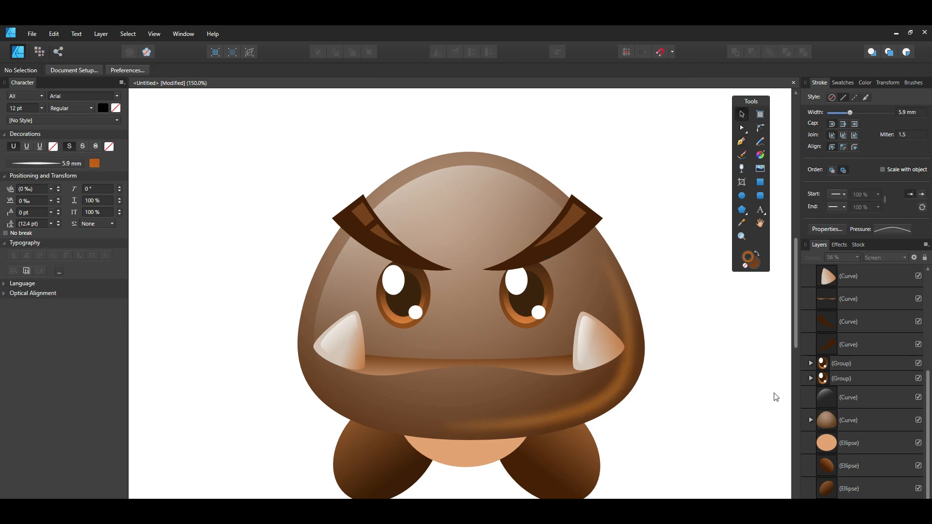
Stretch the clipped rim-light curve outward to hug the head's lower-right edge and set its opacity to 40%
{"action": "left_click", "coordinate": [810, 420]}
{"action": "left_click", "coordinate": [855, 447]}
{"action": "left_click_drag", "start_coordinate": [445, 427], "coordinate": [435, 435]}
{"action": "left_click_drag", "start_coordinate": [633, 254], "coordinate": [635, 247]}
{"action": "left_click_drag", "start_coordinate": [434, 248], "coordinate": [415, 249]}
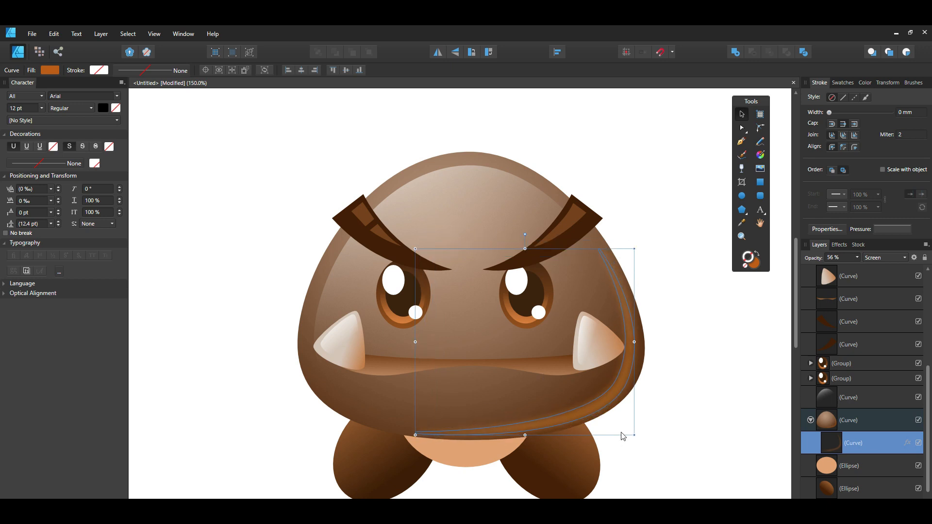
{"action": "left_click_drag", "start_coordinate": [633, 248], "coordinate": [633, 244]}
{"action": "left_click_drag", "start_coordinate": [635, 341], "coordinate": [635, 341]}
{"action": "left_click_drag", "start_coordinate": [524, 435], "coordinate": [522, 438]}
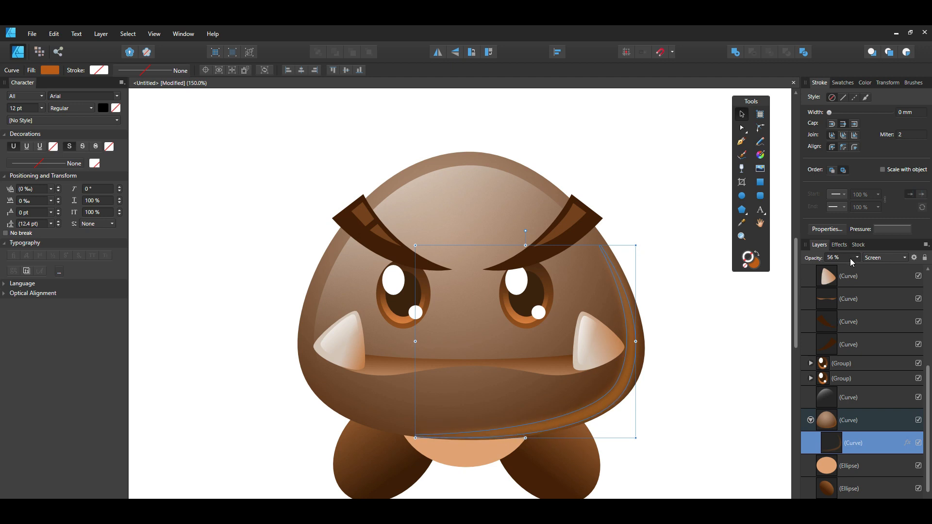
{"action": "key", "text": "4"}
{"action": "left_click", "coordinate": [705, 343]}
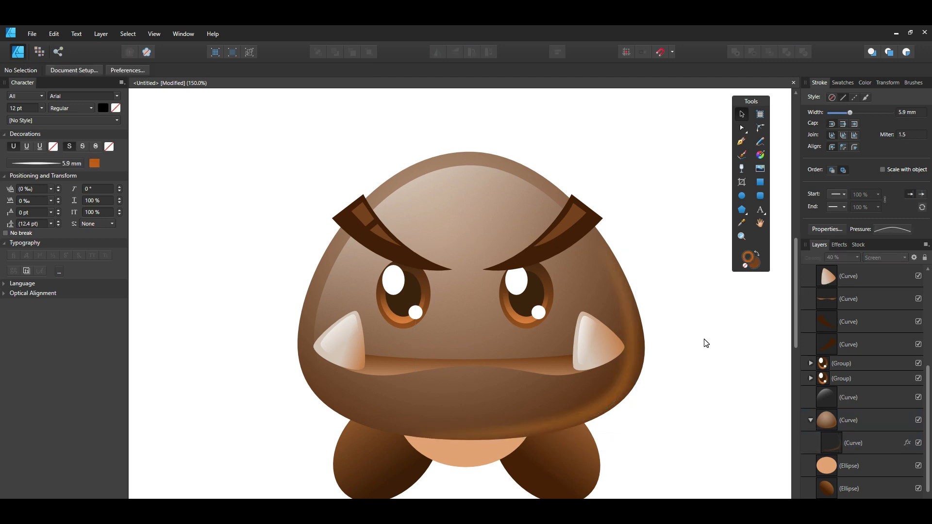
Add an inner shadow to the left foot, offset 58.6 px at an angle of 320°
{"action": "scroll", "coordinate": [422, 464], "scroll_direction": "down", "scroll_amount": 2}
{"action": "left_click", "coordinate": [371, 446]}
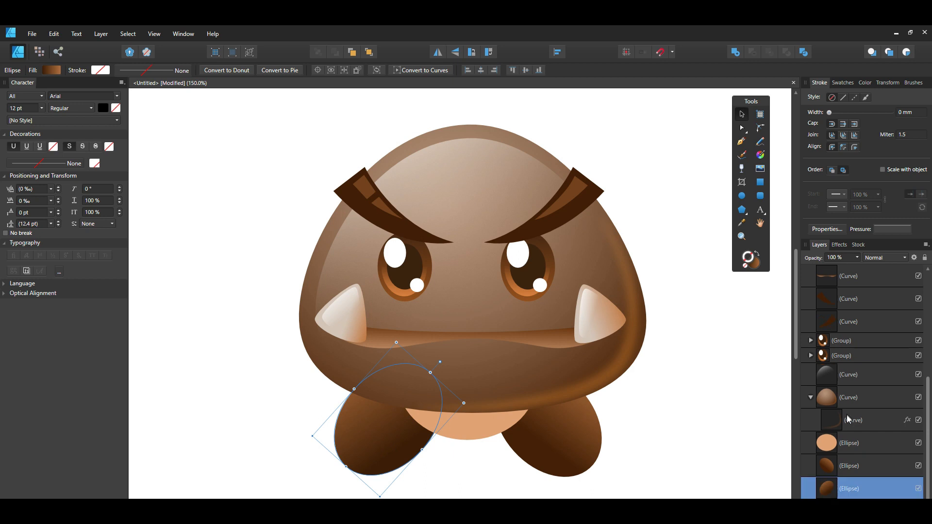
{"action": "left_click", "coordinate": [839, 244]}
{"action": "left_click", "coordinate": [809, 273]}
{"action": "left_click", "coordinate": [816, 309]}
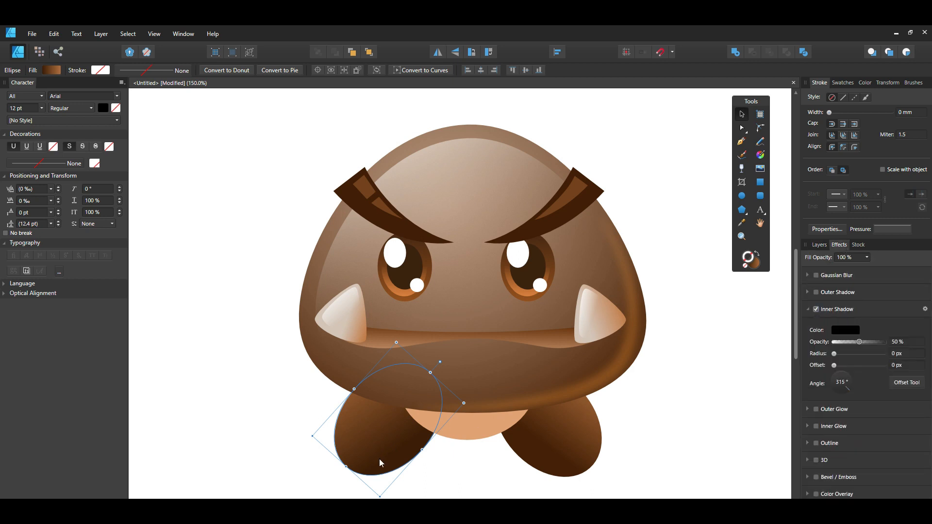
{"action": "left_click", "coordinate": [903, 383]}
{"action": "left_click_drag", "start_coordinate": [377, 439], "coordinate": [386, 446]}
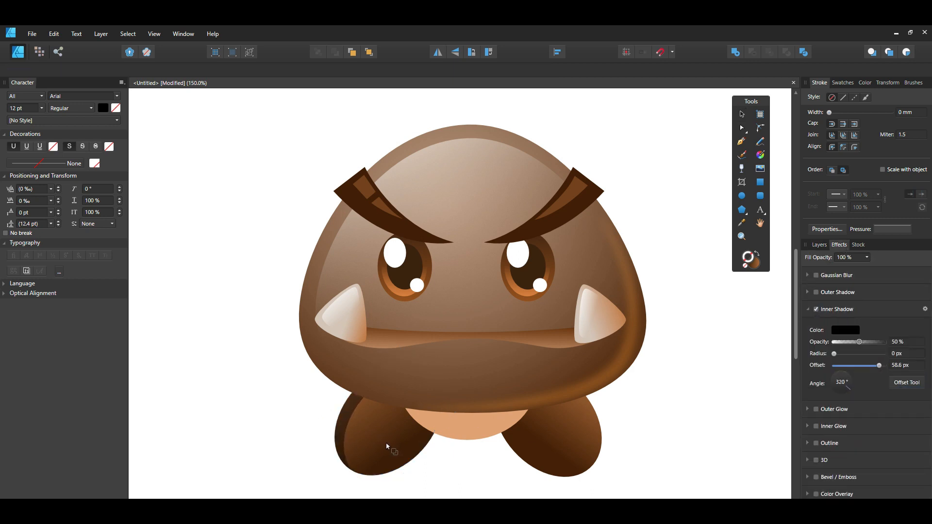
Set the left foot's inner shadow to Screen blending, a dark reddish-brown colour and 31% opacity
{"action": "left_click", "coordinate": [478, 167]}
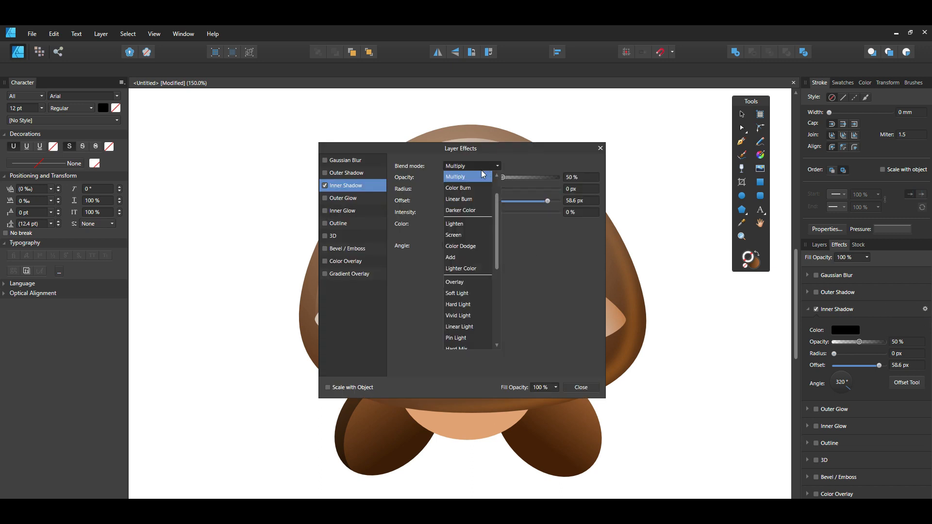
{"action": "left_click", "coordinate": [461, 220]}
{"action": "left_click", "coordinate": [458, 224]}
{"action": "left_click", "coordinate": [456, 285]}
{"action": "left_click_drag", "start_coordinate": [456, 284], "coordinate": [464, 245]}
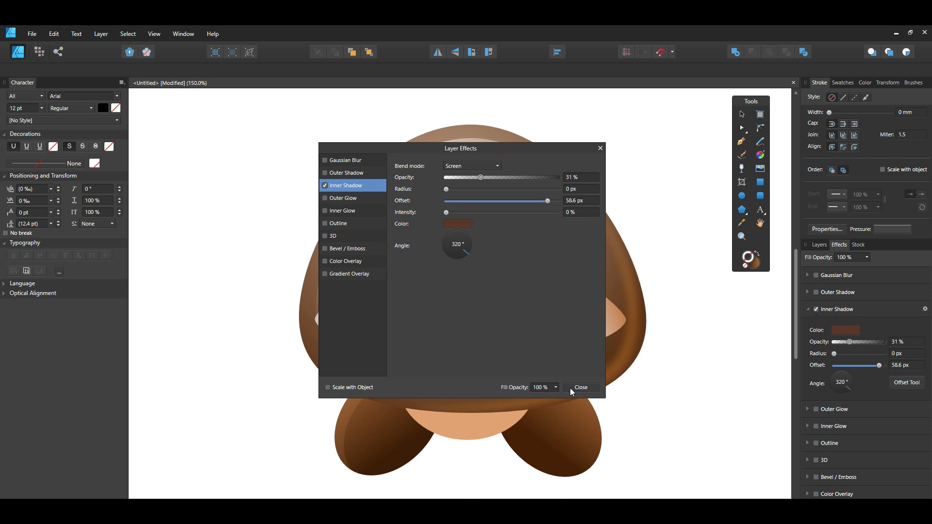
{"action": "left_click", "coordinate": [581, 387]}
Give the right foot an inner shadow with Screen blending and a reddish-brown colour (H 17, S 25, L 37)
{"action": "left_click", "coordinate": [575, 426]}
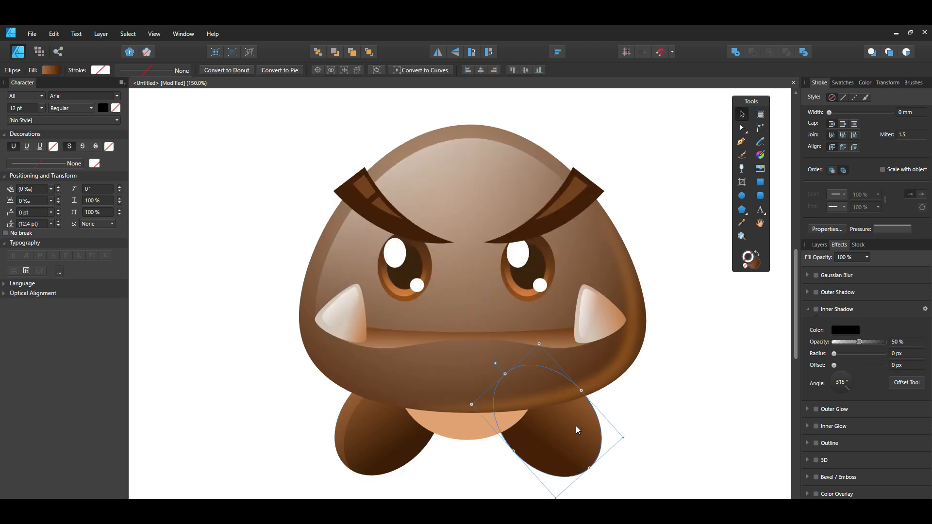
{"action": "left_click", "coordinate": [924, 309]}
{"action": "left_click", "coordinate": [458, 224]}
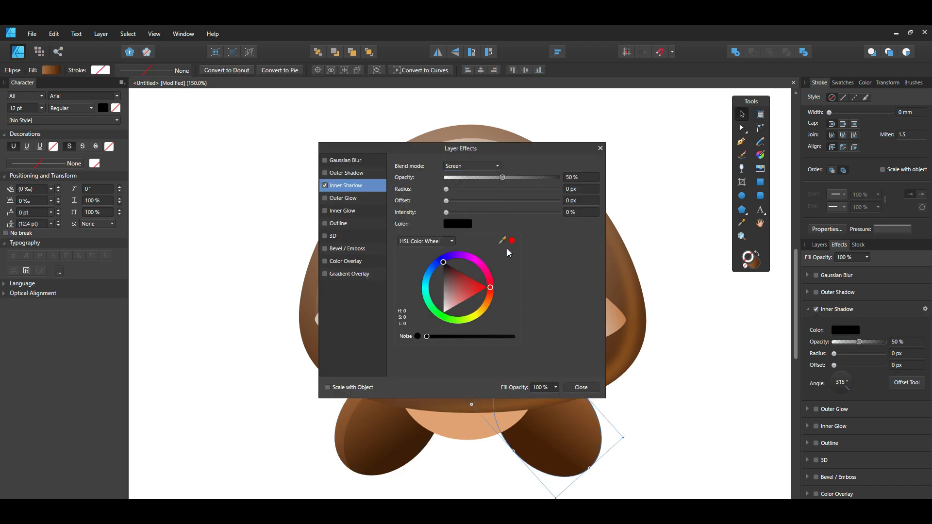
{"action": "left_click", "coordinate": [451, 281]}
{"action": "left_click_drag", "start_coordinate": [490, 288], "coordinate": [491, 299]}
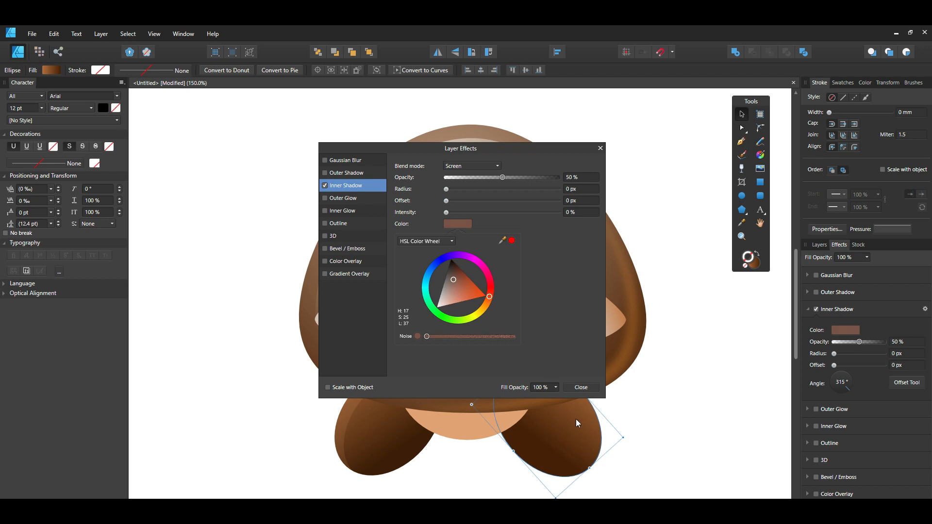
Set the right foot's inner shadow to 34% opacity and offset it 67.5 px at an angle of 245°
{"action": "left_click", "coordinate": [573, 388]}
{"action": "left_click", "coordinate": [577, 387]}
{"action": "left_click_drag", "start_coordinate": [586, 433], "coordinate": [579, 446]}
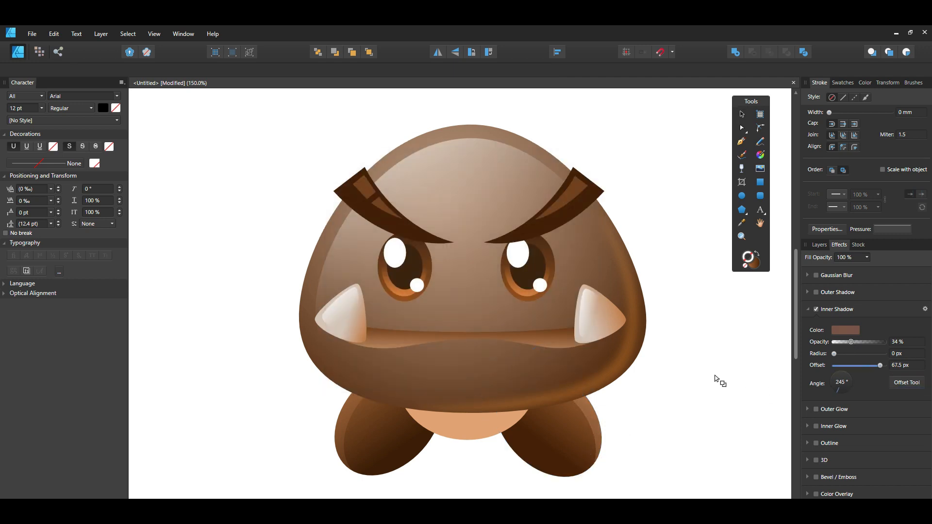
Select all parts of the character and move them together slightly up on the page
{"action": "key", "text": "ctrl+minus"}
{"action": "key", "text": "v"}
{"action": "key", "text": "ctrl+a"}
{"action": "left_click_drag", "start_coordinate": [460, 295], "coordinate": [461, 285]}
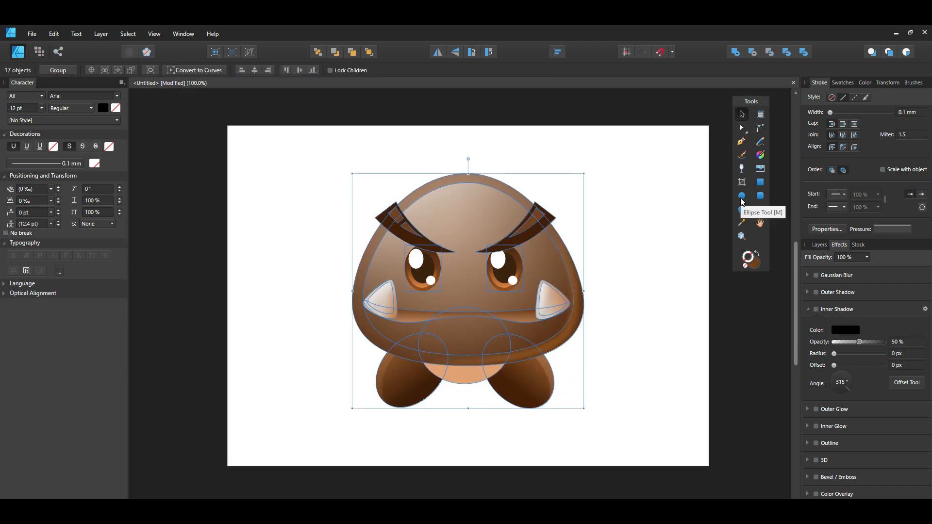
Draw a wide, flat ellipse just below the feet, fill it with dark grey-brown and send it behind the character
{"action": "left_click", "coordinate": [819, 245]}
{"action": "scroll", "coordinate": [849, 282], "scroll_direction": "up", "scroll_amount": 5}
{"action": "left_click", "coordinate": [806, 299]}
{"action": "left_click", "coordinate": [742, 196]}
{"action": "left_click_drag", "start_coordinate": [345, 403], "coordinate": [589, 434]}
{"action": "double_click", "coordinate": [753, 264]}
{"action": "left_click", "coordinate": [354, 312]}
{"action": "left_click", "coordinate": [576, 368]}
{"action": "left_click", "coordinate": [318, 51]}
Soften the ground-shadow ellipse with a 31 px Gaussian blur and a 64% fill opacity
{"action": "left_click", "coordinate": [838, 245]}
{"action": "left_click", "coordinate": [815, 275]}
{"action": "left_click_drag", "start_coordinate": [834, 297], "coordinate": [845, 268]}
{"action": "left_click", "coordinate": [866, 258]}
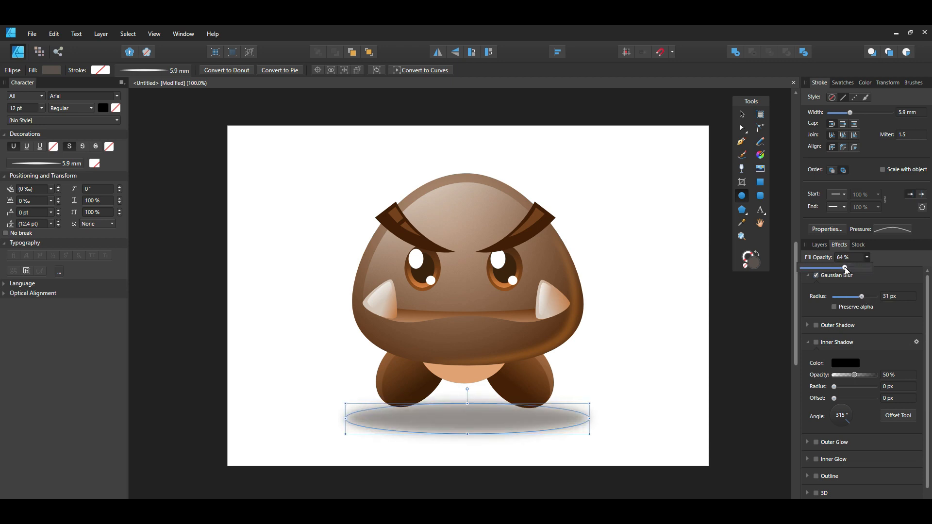
{"action": "left_click", "coordinate": [742, 313]}
Draw a page-sized background rectangle behind everything and fill it with orange #EF8029
{"action": "left_click", "coordinate": [760, 182]}
{"action": "left_click_drag", "start_coordinate": [228, 125], "coordinate": [709, 466]}
{"action": "left_click", "coordinate": [317, 52]}
{"action": "double_click", "coordinate": [751, 266]}
{"action": "left_click", "coordinate": [480, 270]}
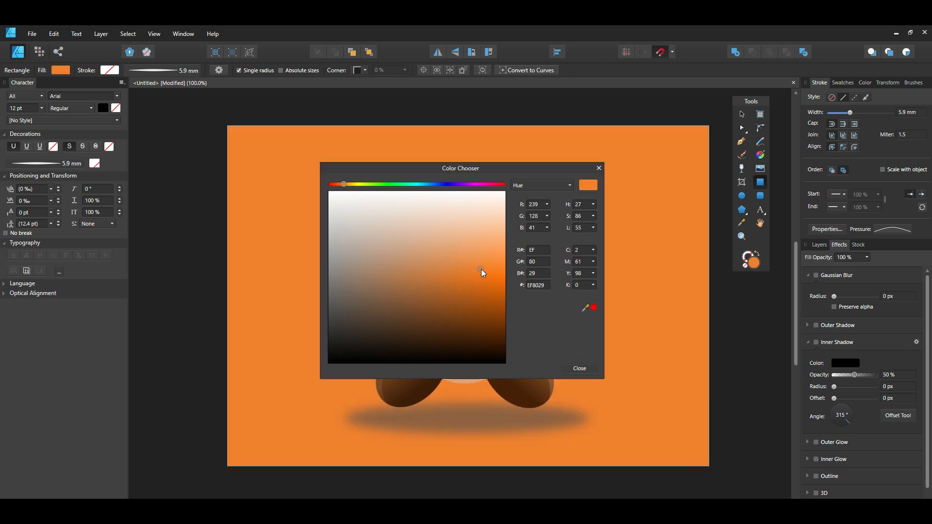
{"action": "left_click", "coordinate": [520, 368]}
Apply a vertical linear gradient to the background, from orange above the page to white near the character's mouth, and deselect it
{"action": "left_click", "coordinate": [741, 168]}
{"action": "left_click_drag", "start_coordinate": [495, 113], "coordinate": [493, 334]}
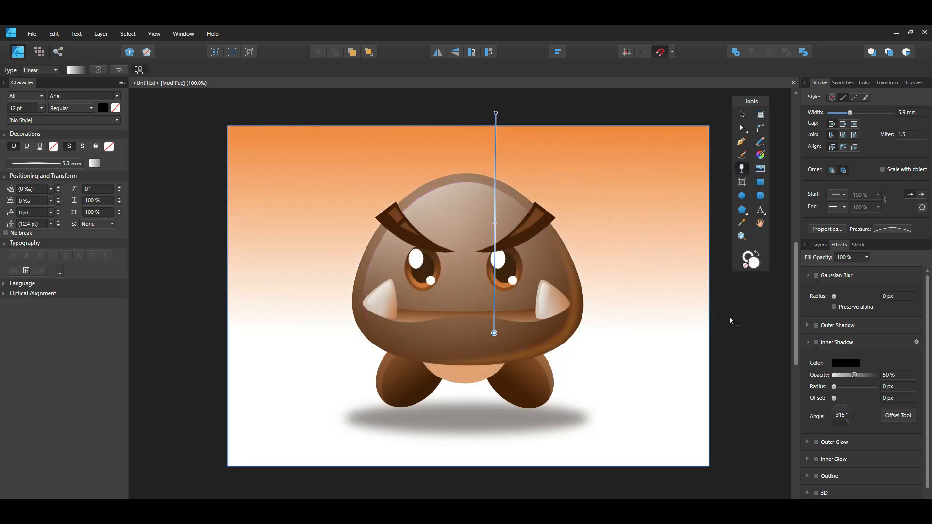
{"action": "left_click", "coordinate": [742, 114]}
{"action": "left_click", "coordinate": [690, 105]}
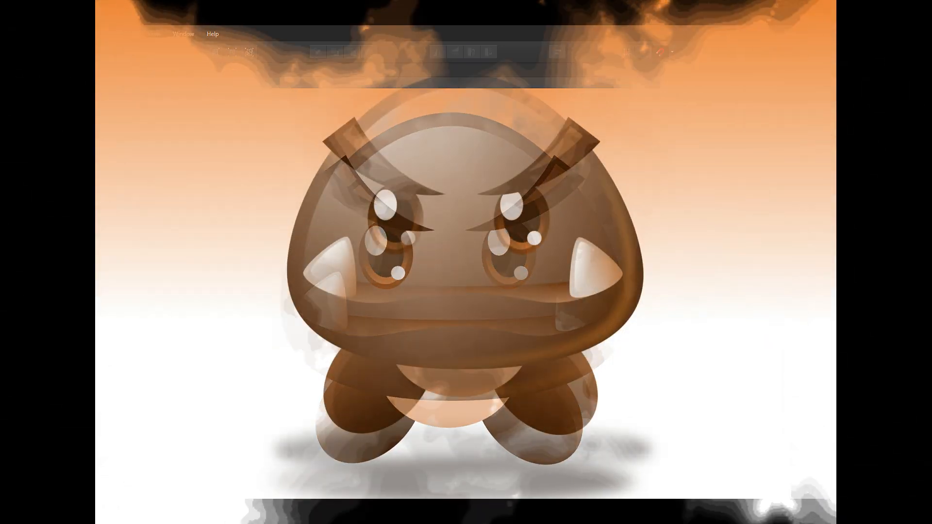